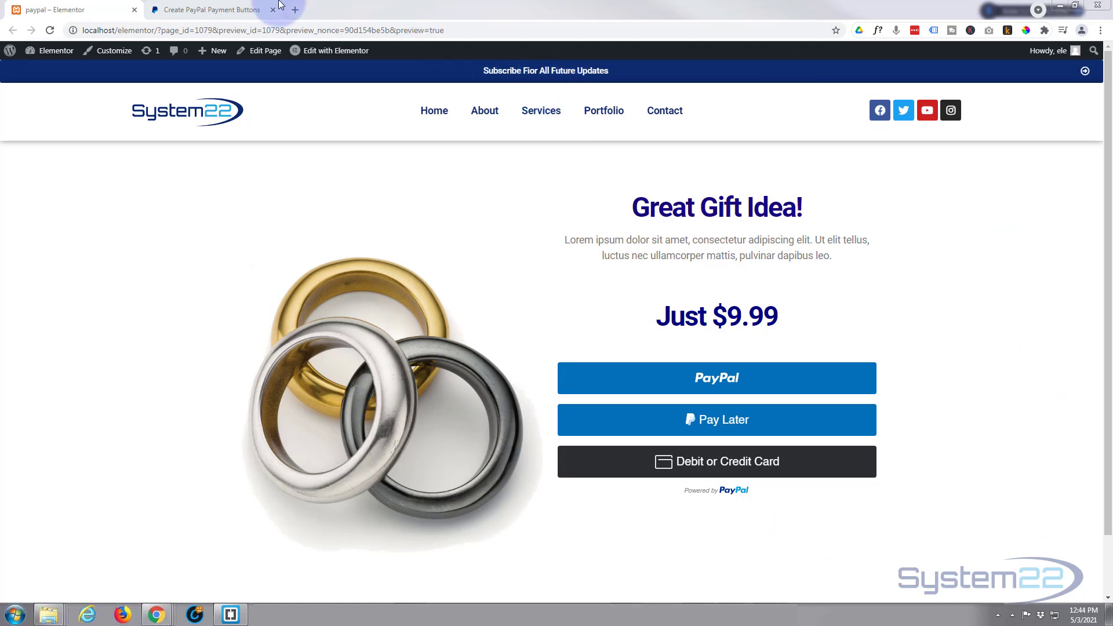
Switch from the Elementor preview to PayPal's 'Create PayPal Payment Buttons' page
left_click(221, 9)
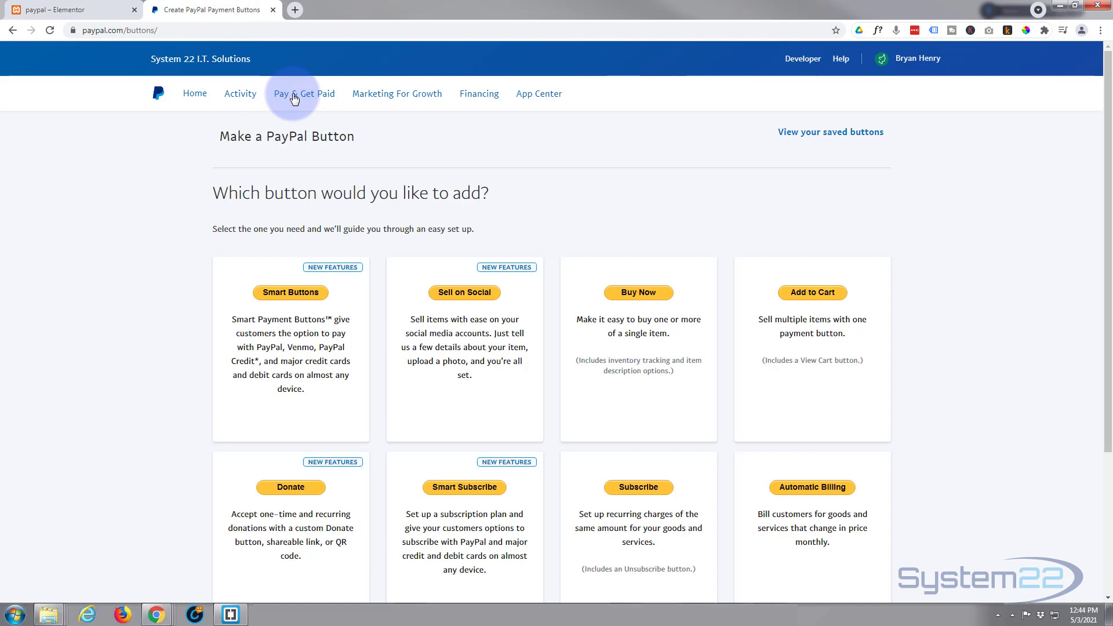
Choose Smart Buttons from PayPal's Pay & Get Paid menu to start a checkout button
left_click(295, 98)
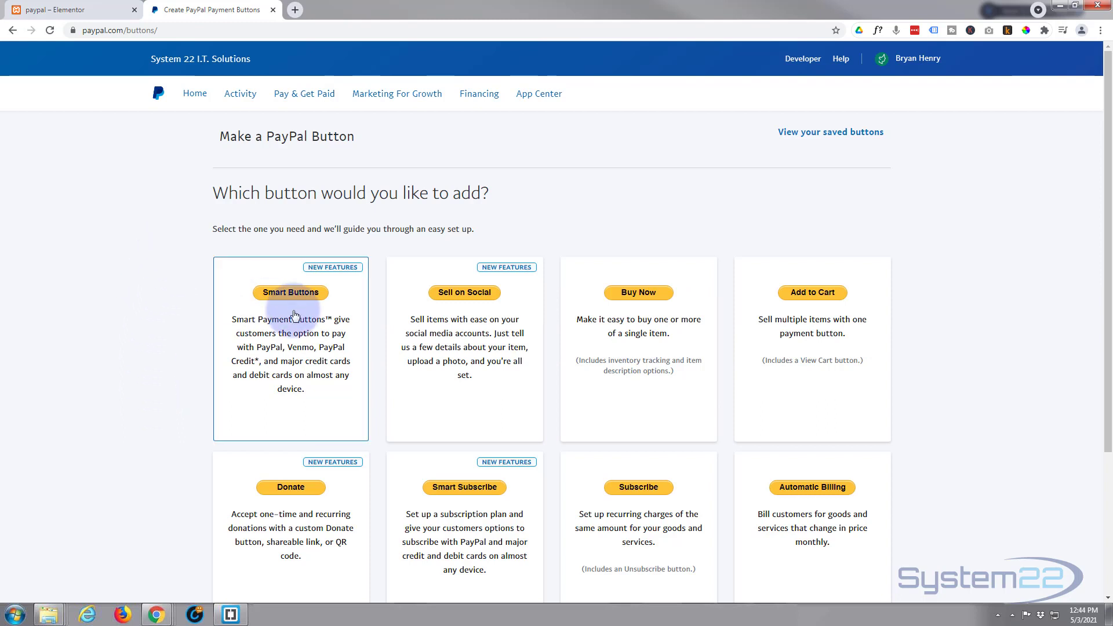
left_click(291, 294)
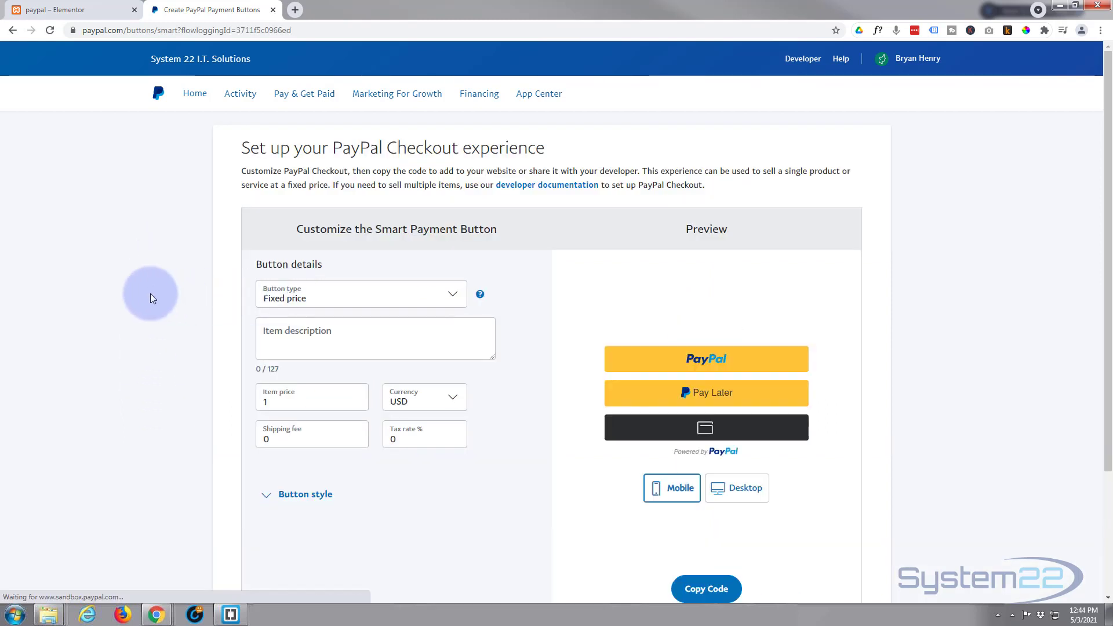
Keep the Fixed price button type, with item description 'Gift idea!' and price 12.99 USD
left_click(453, 297)
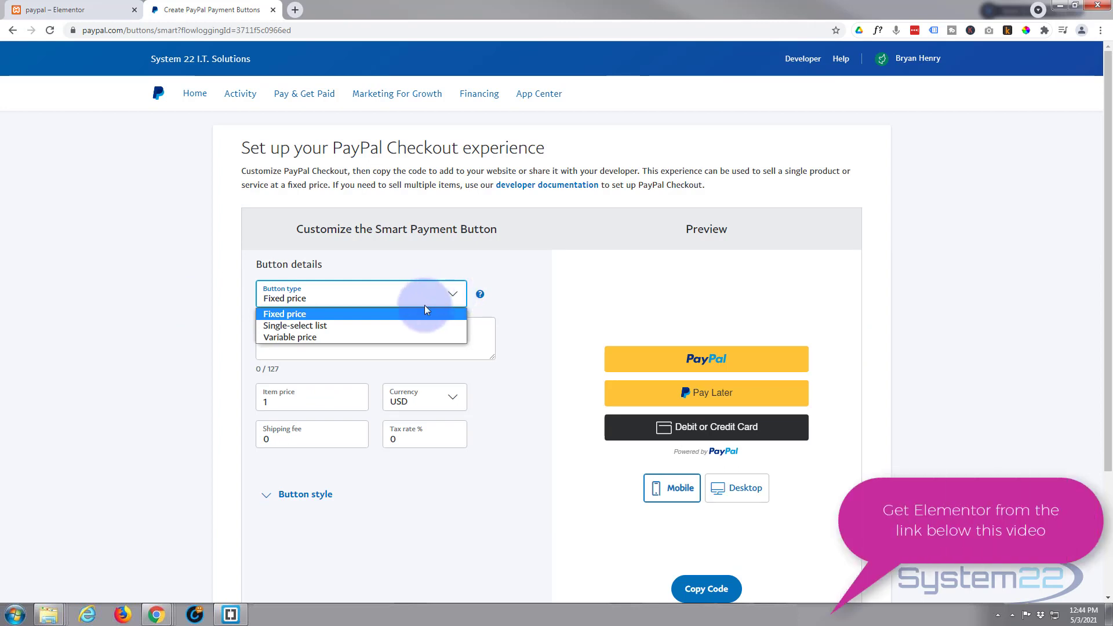
left_click(377, 269)
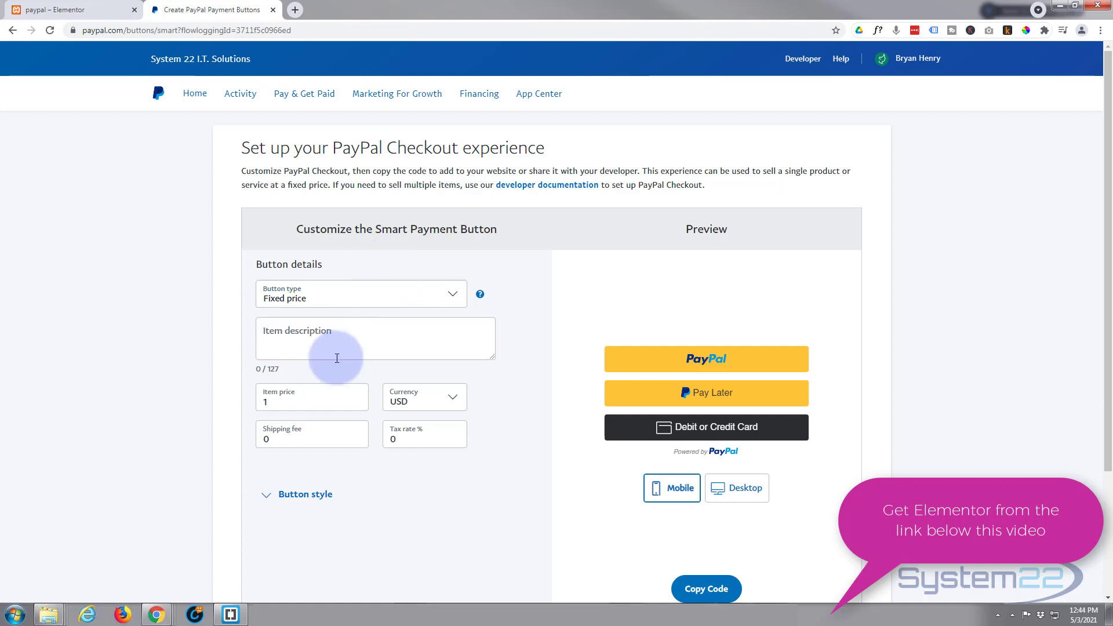
left_click(340, 336)
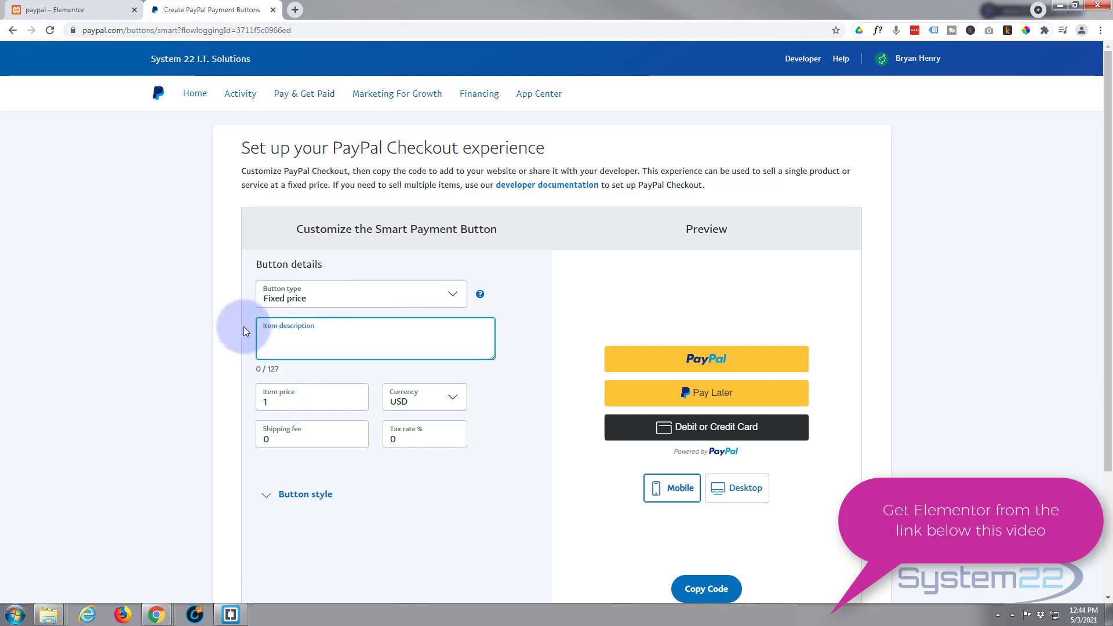
type("Gi")
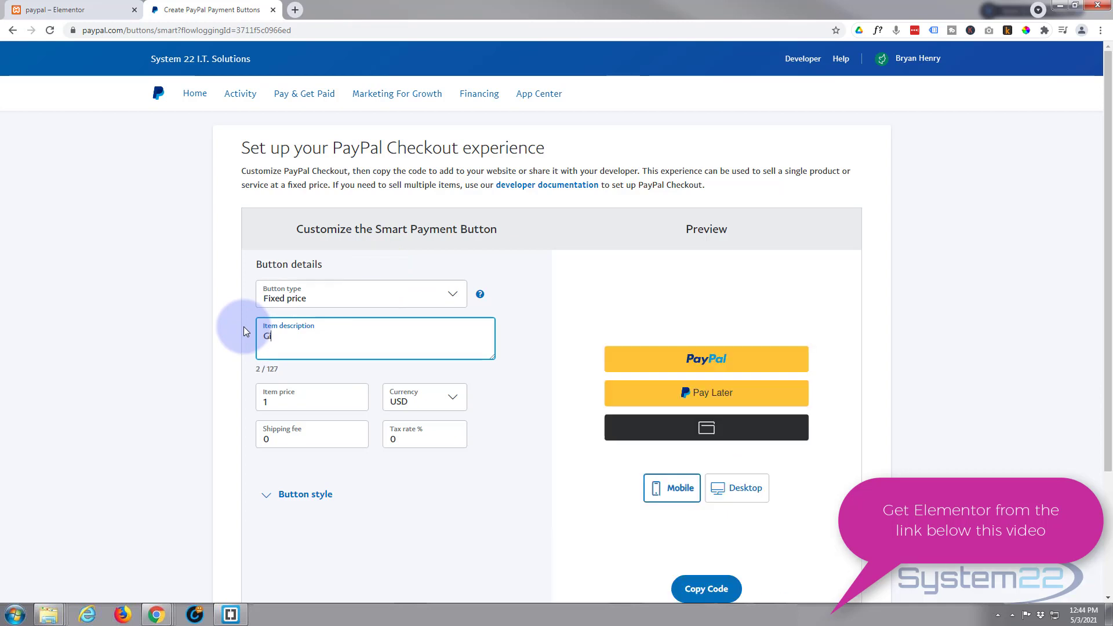
type("ft idea")
type("s")
left_click_drag(286, 403, 256, 402)
type("2.99")
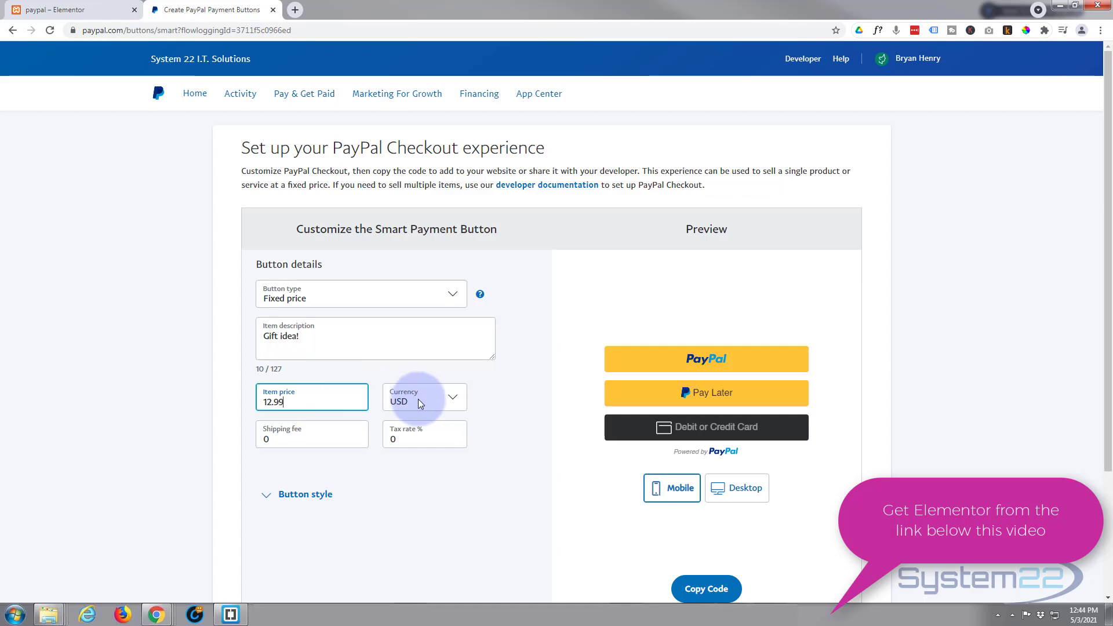
left_click(313, 434)
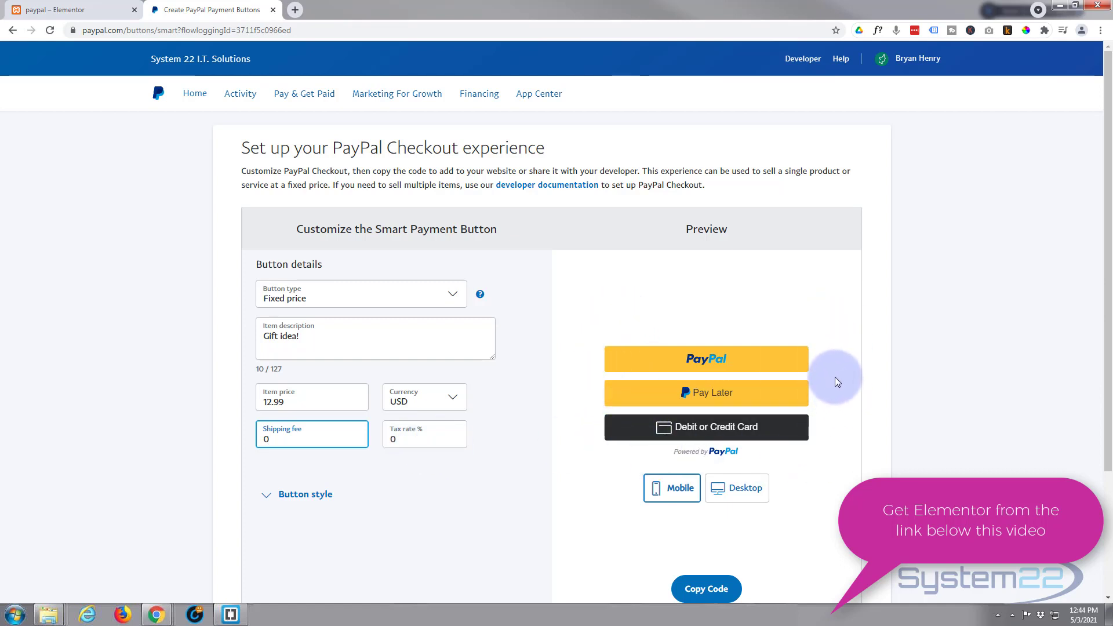
Compare the button preview at desktop and mobile widths
scroll(838, 378, "down", 1)
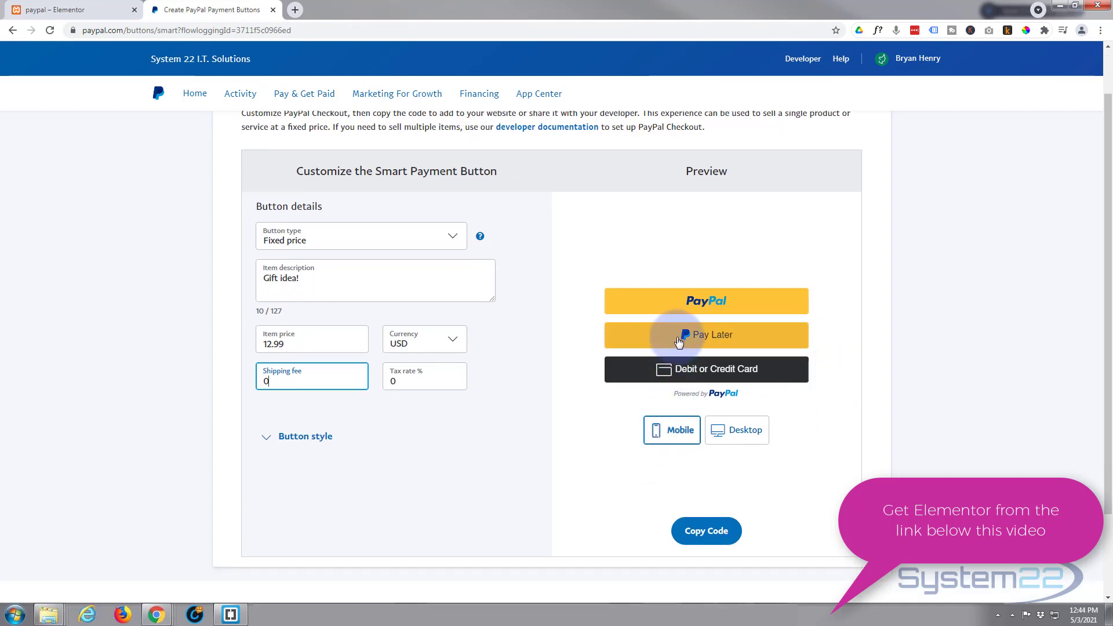
left_click(733, 436)
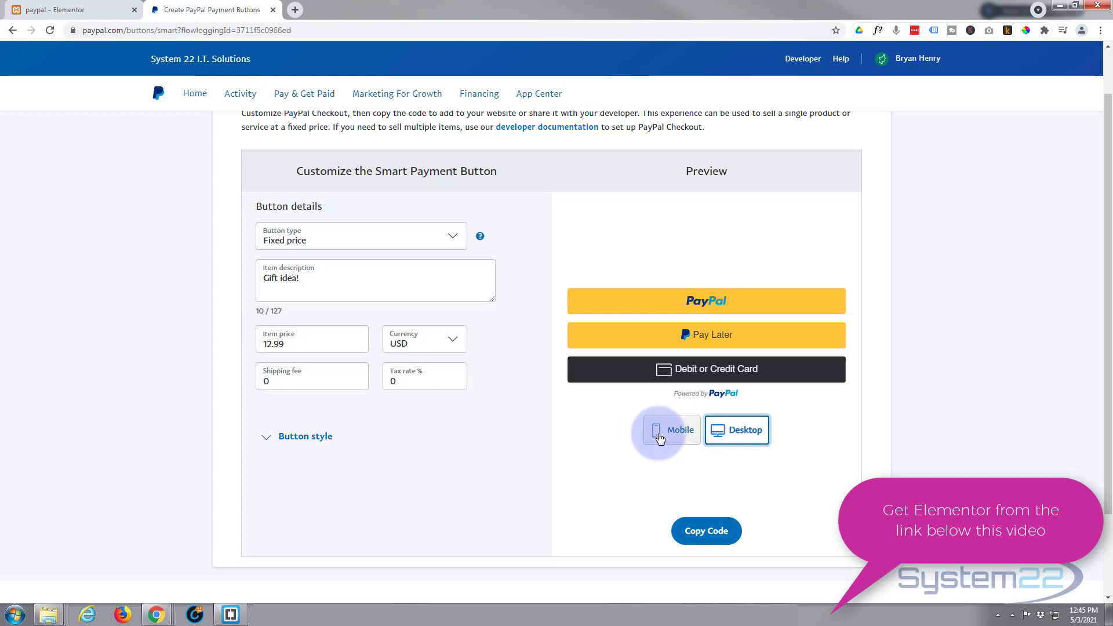
left_click(668, 438)
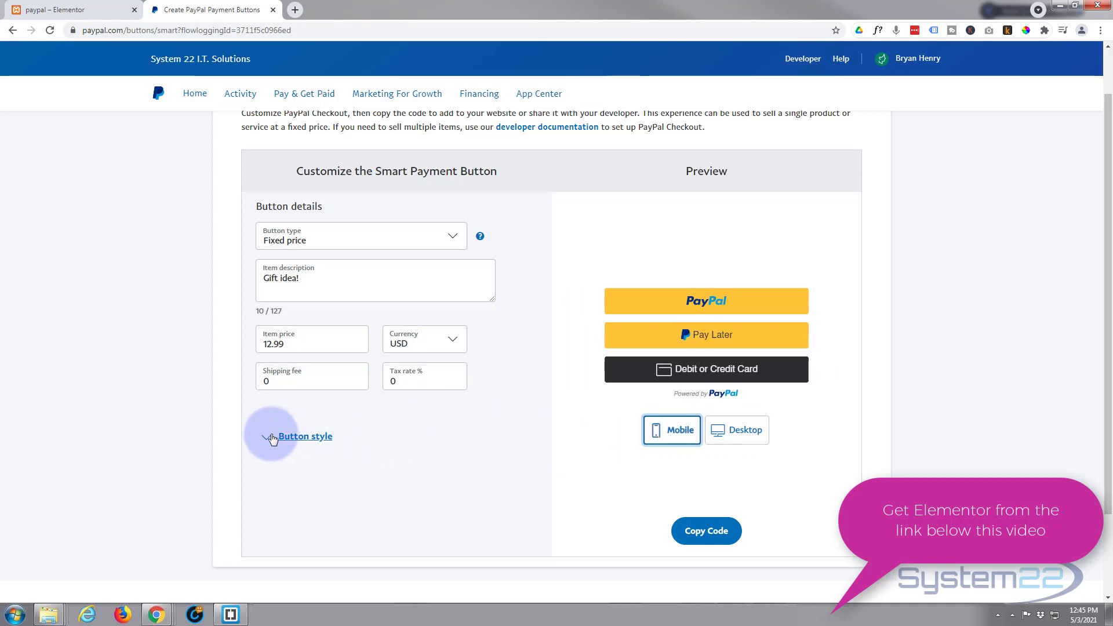
Set the Button style colour of the PayPal buttons to Blue
left_click(274, 439)
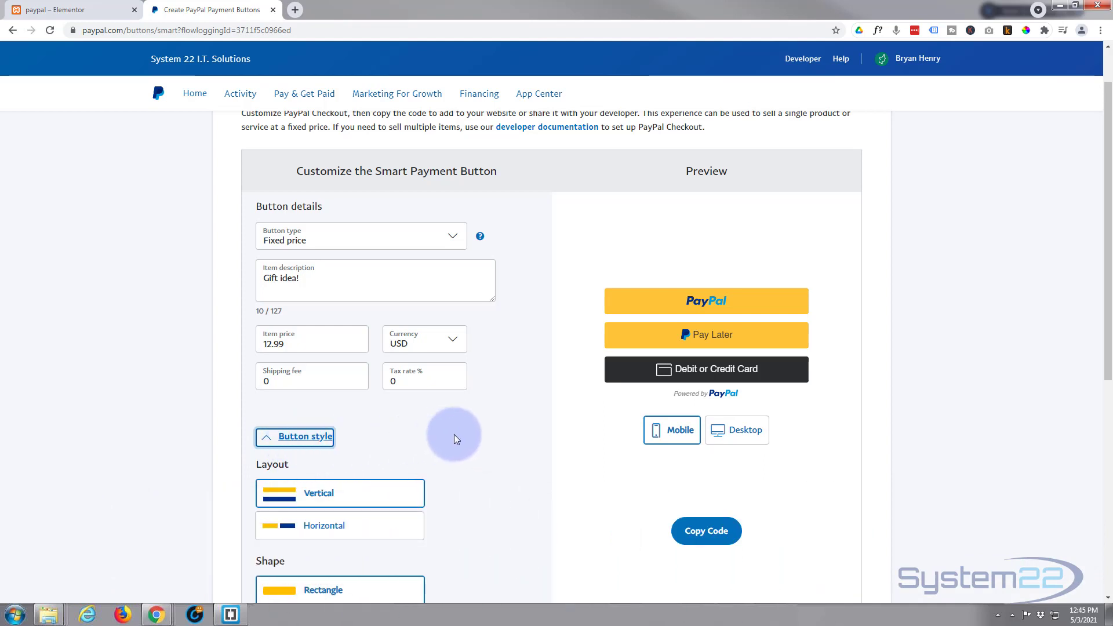
scroll(450, 438, "down", 2)
scroll(456, 439, "down", 1)
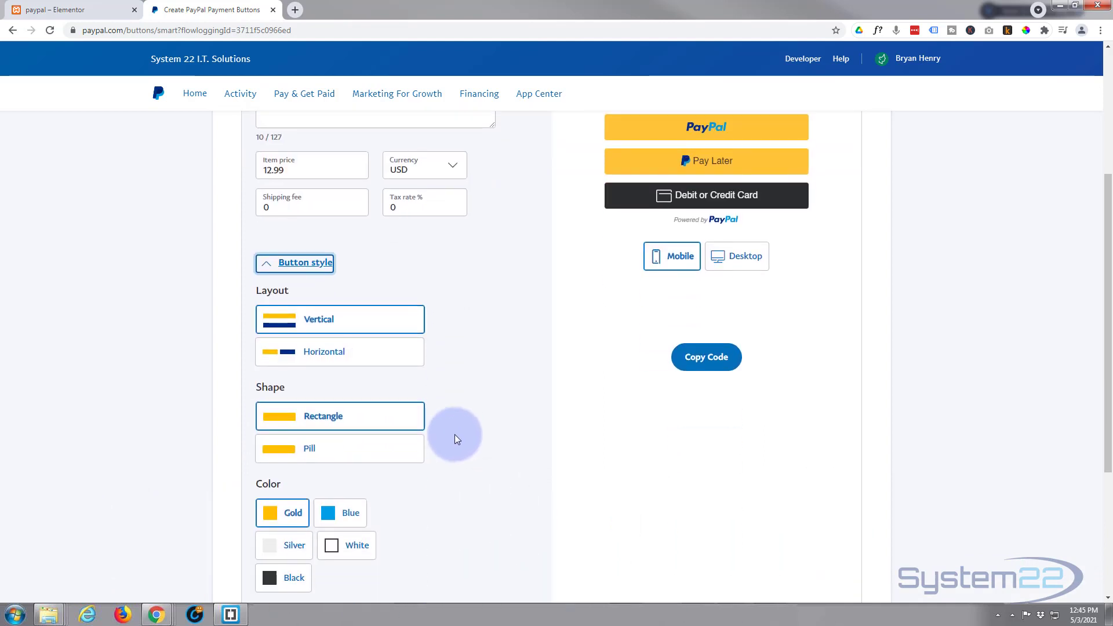
left_click(337, 510)
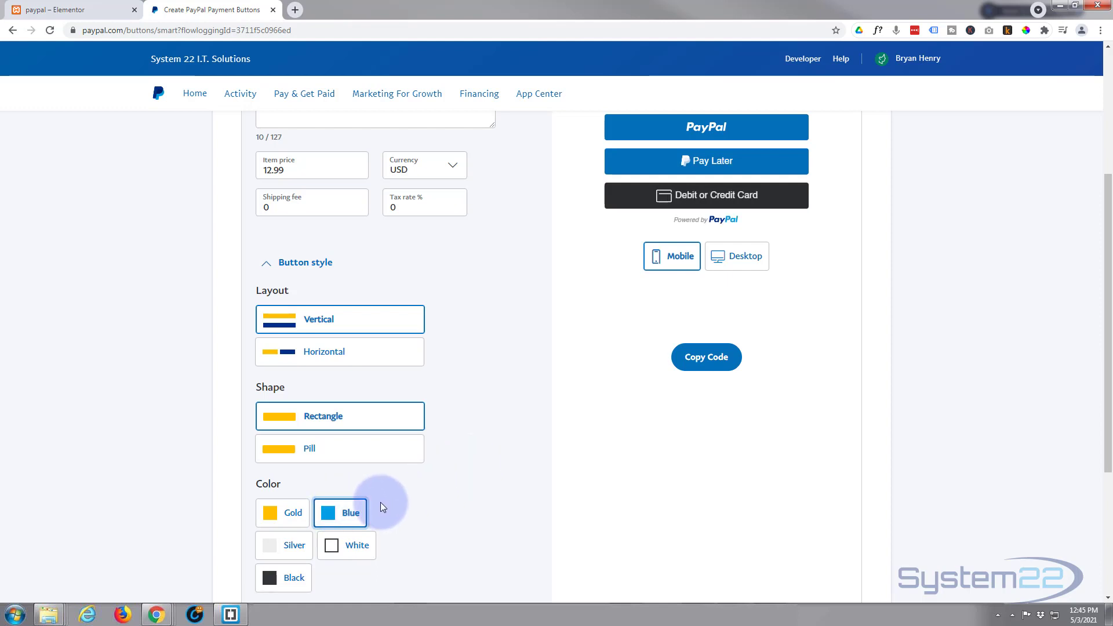
Copy the Smart Payment Button embed code to the clipboard
scroll(381, 508, "down", 1)
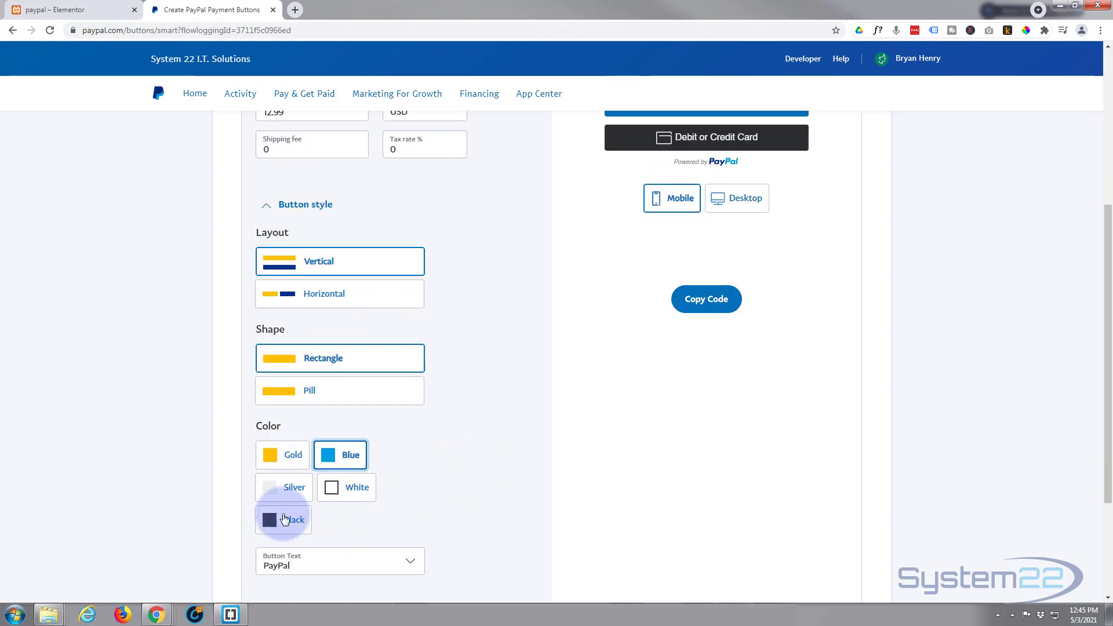
scroll(410, 486, "up", 2)
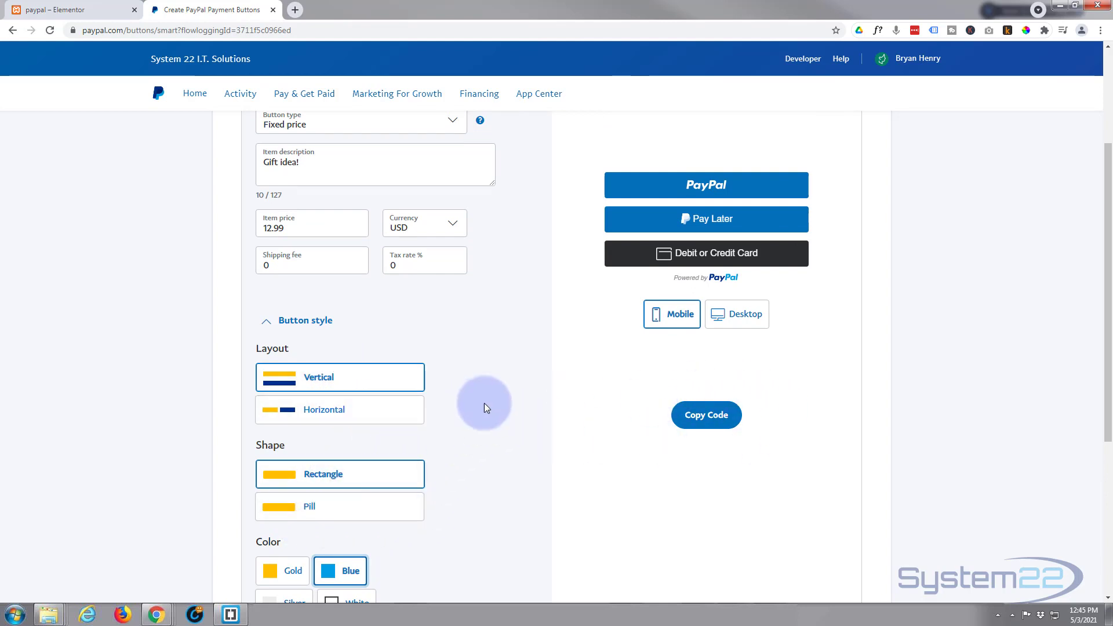
scroll(509, 400, "up", 1)
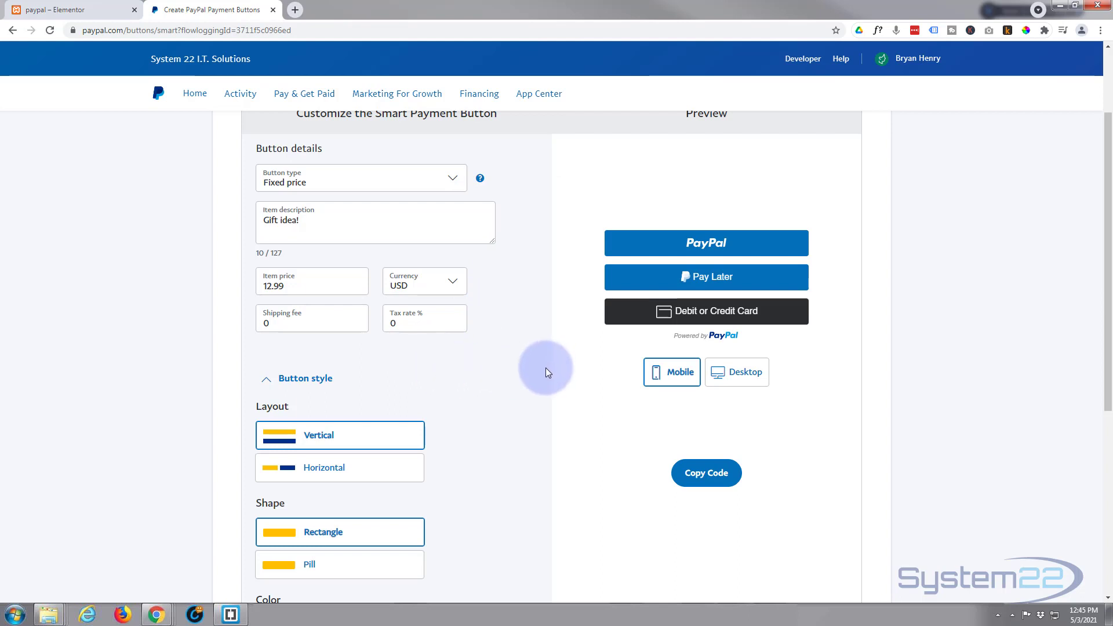
left_click(707, 477)
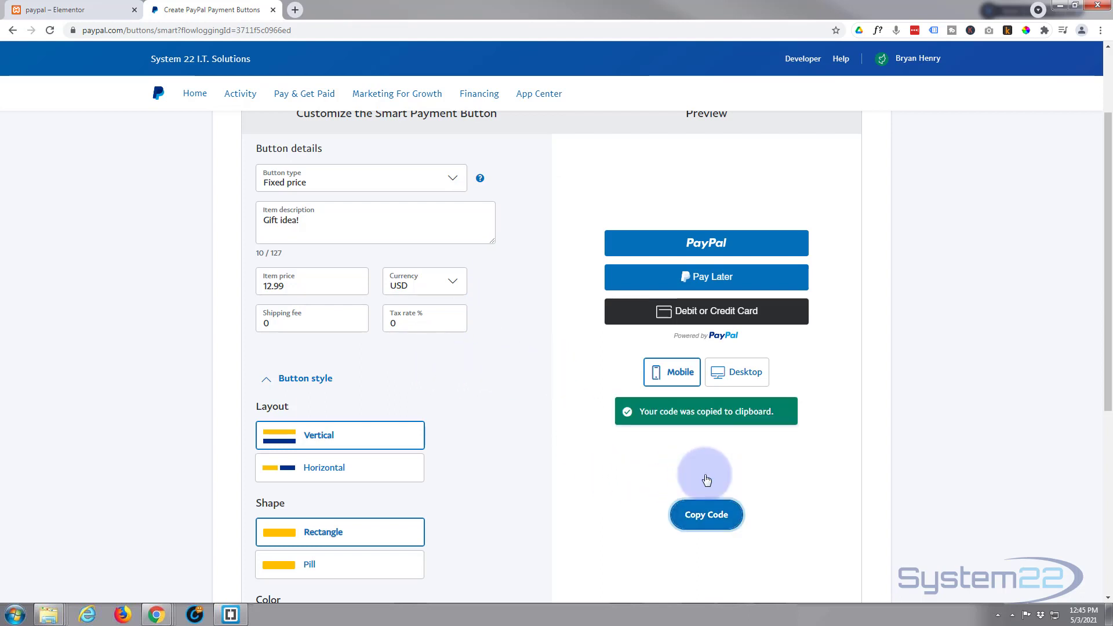
Return to the 'paypal – Elementor' page and open it with Edit with Elementor
left_click(74, 14)
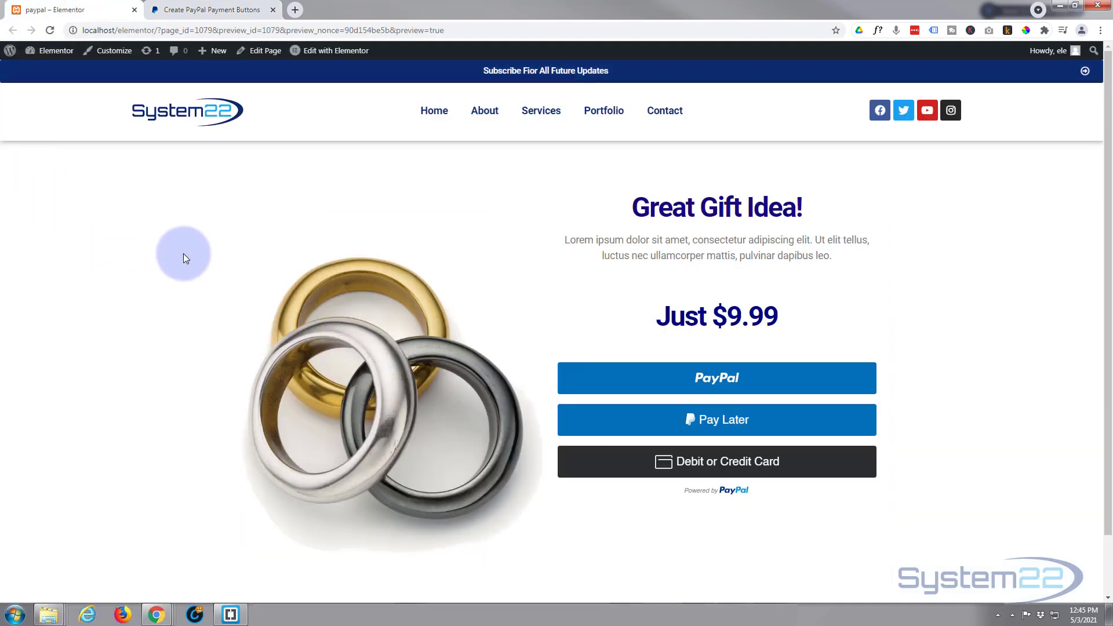
scroll(208, 268, "down", 1)
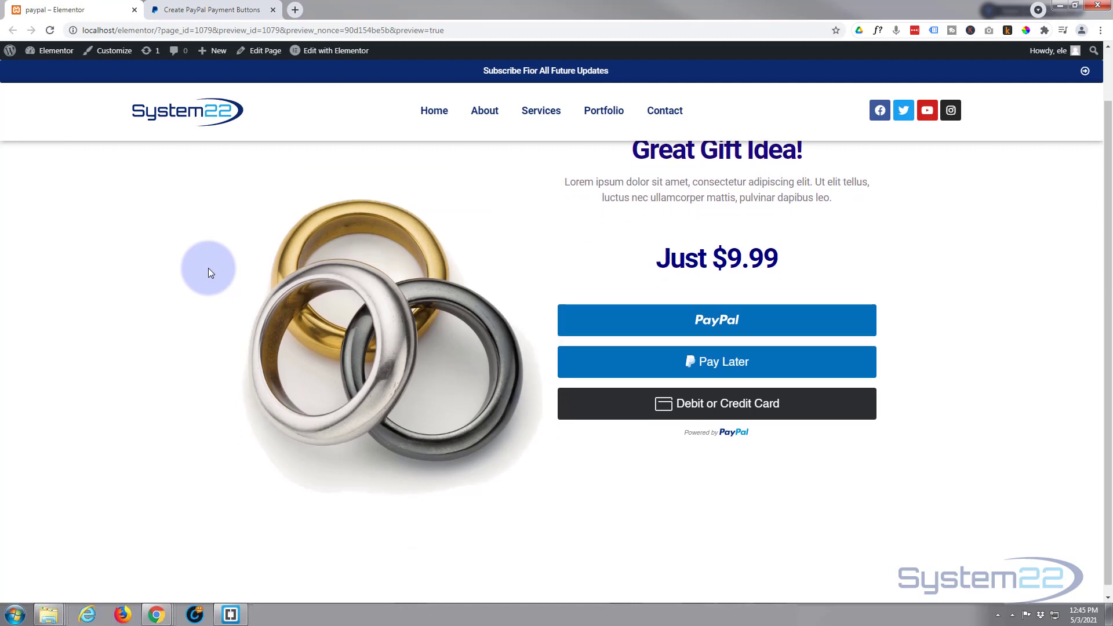
left_click(326, 52)
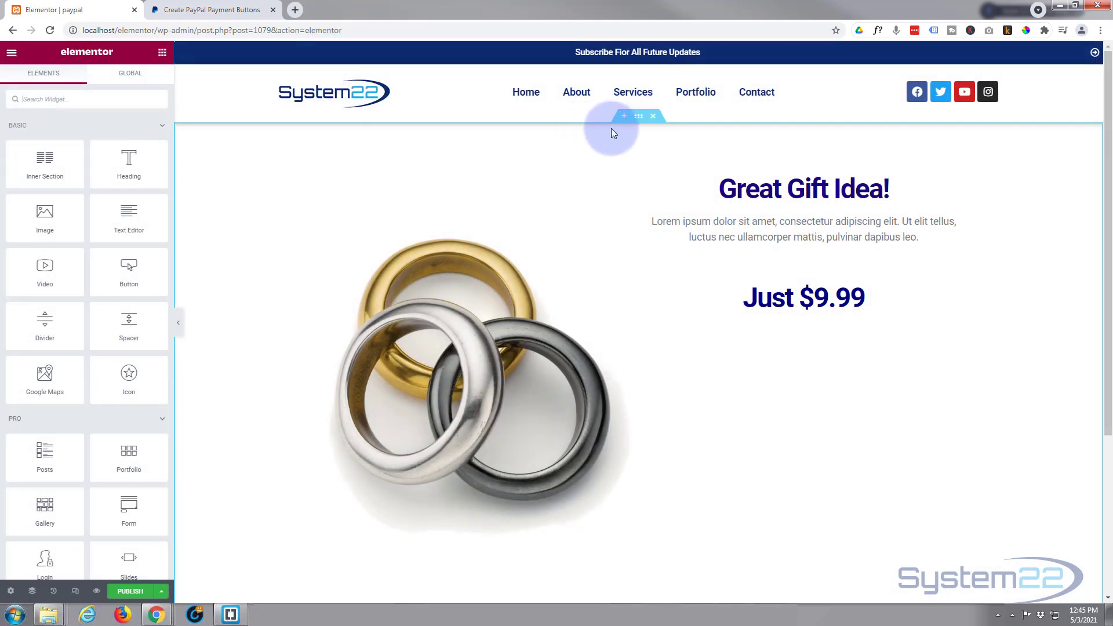
Add a new section above the product with an Image widget and a second column
left_click(624, 117)
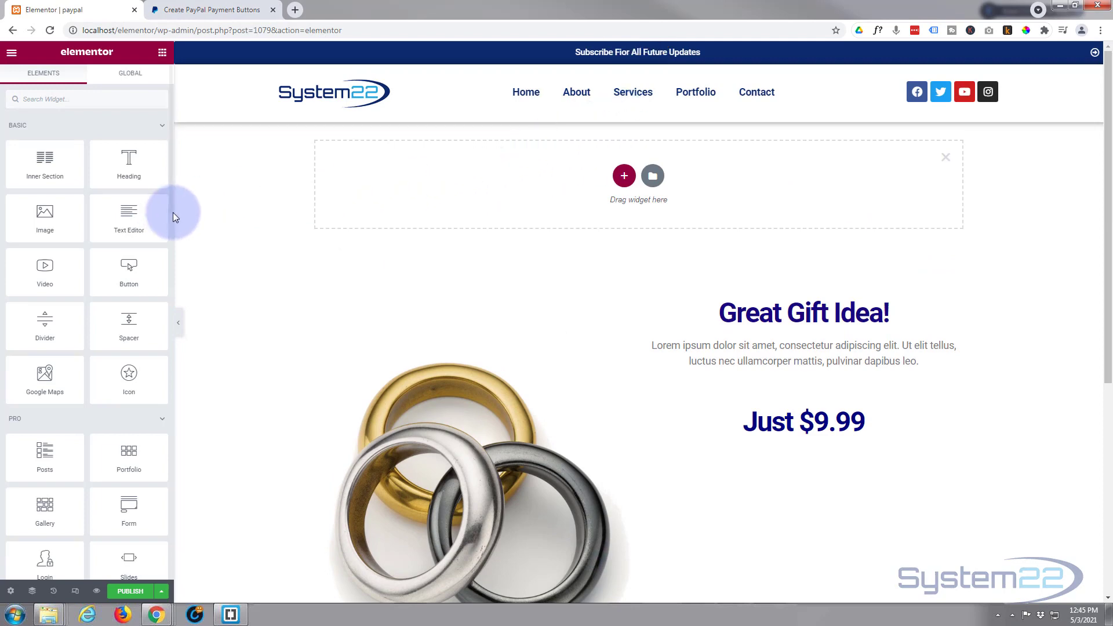
left_click_drag(53, 209, 437, 194)
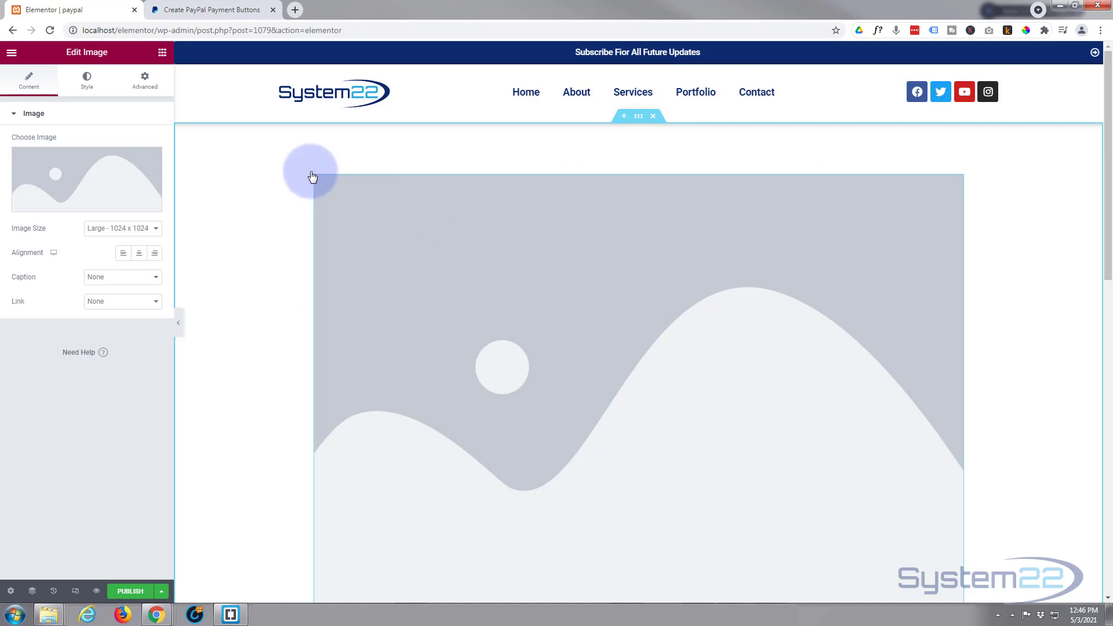
right_click(315, 179)
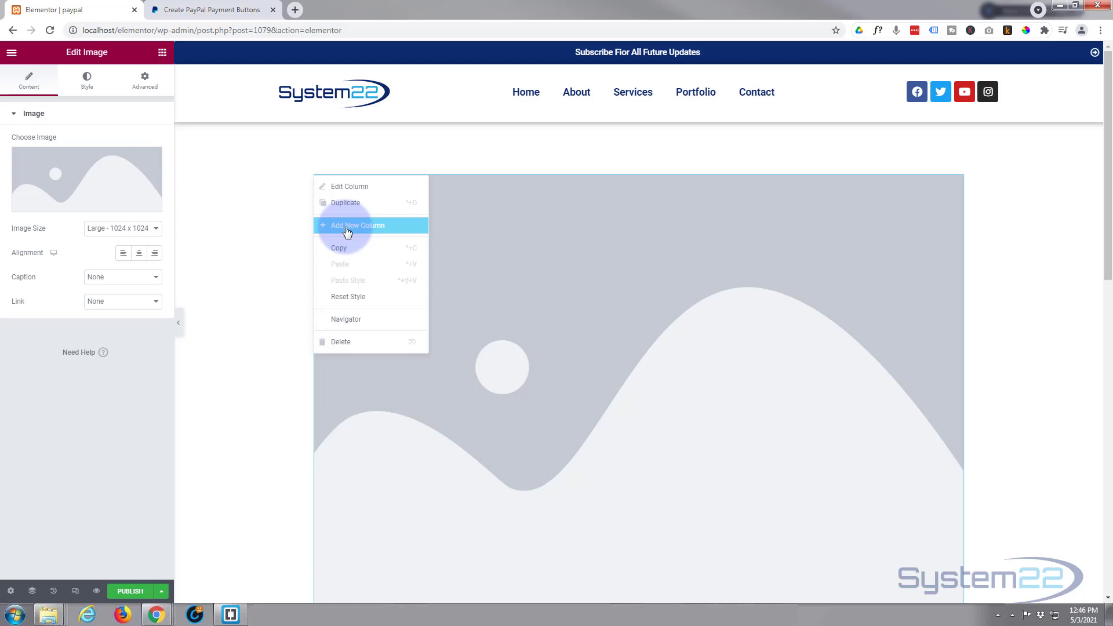
left_click(348, 232)
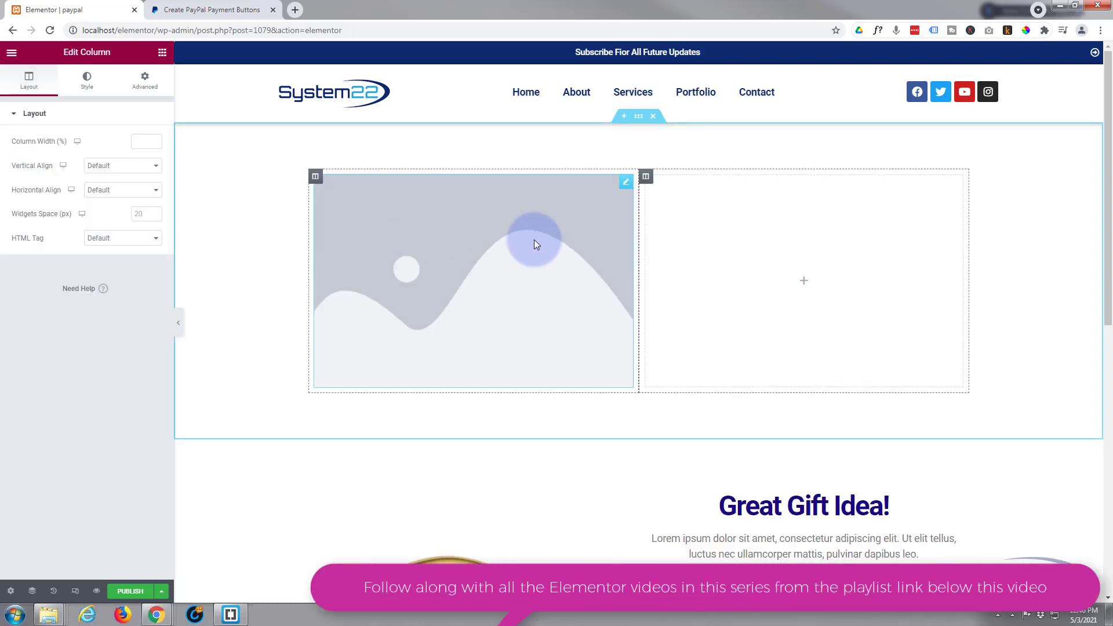
Upload 148.jpg and insert the tortoiseshell cuff bracelet photo into the image
left_click(463, 241)
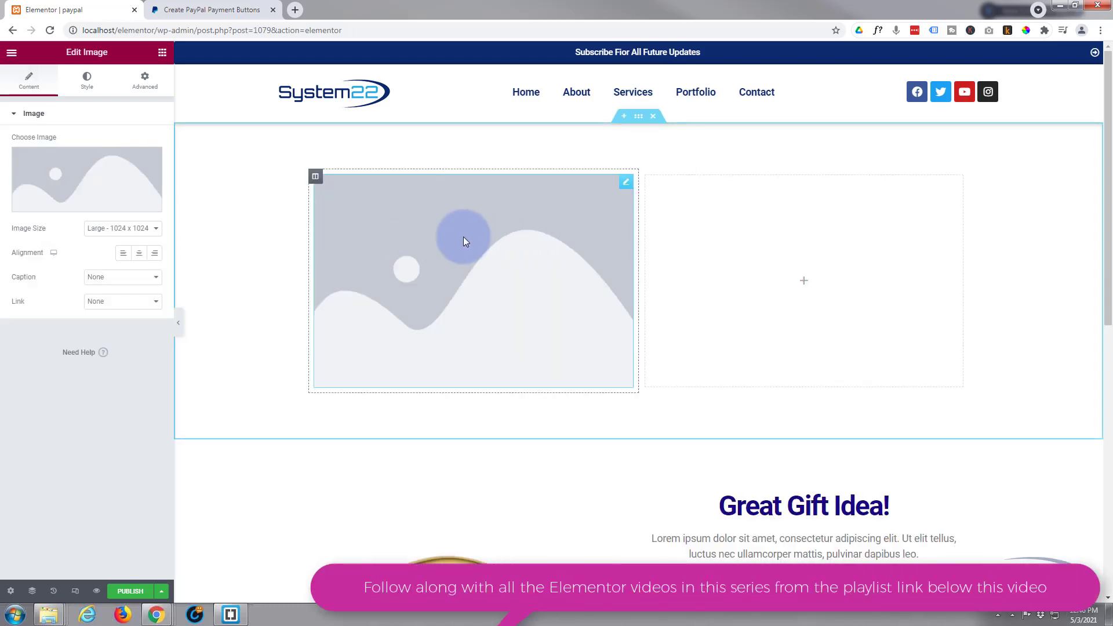
left_click(117, 180)
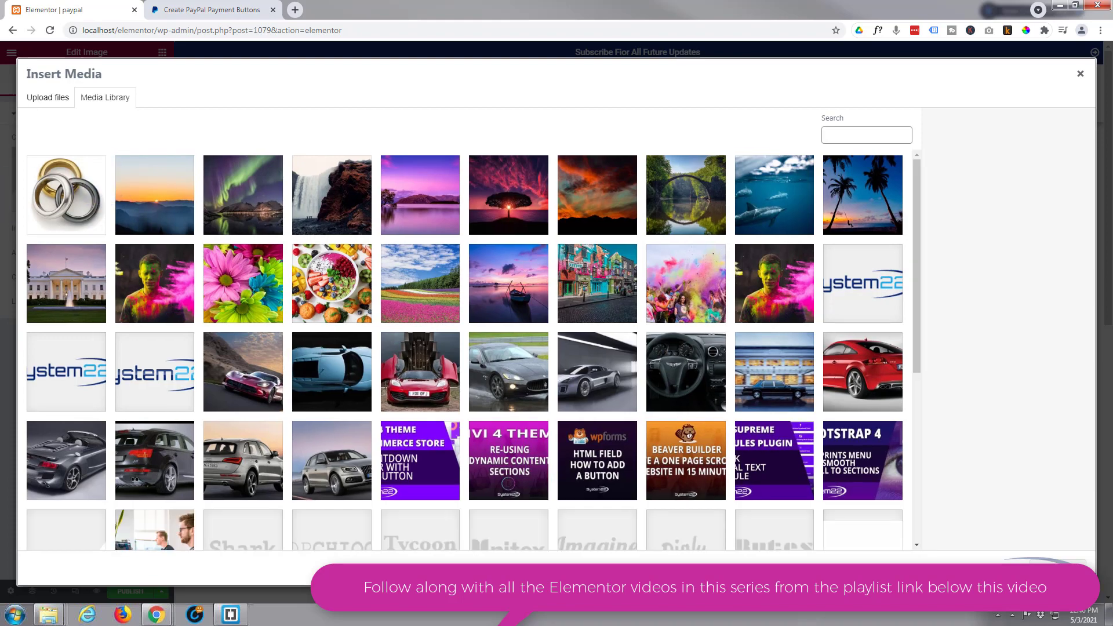
left_click_drag(1, 230, 52, 222)
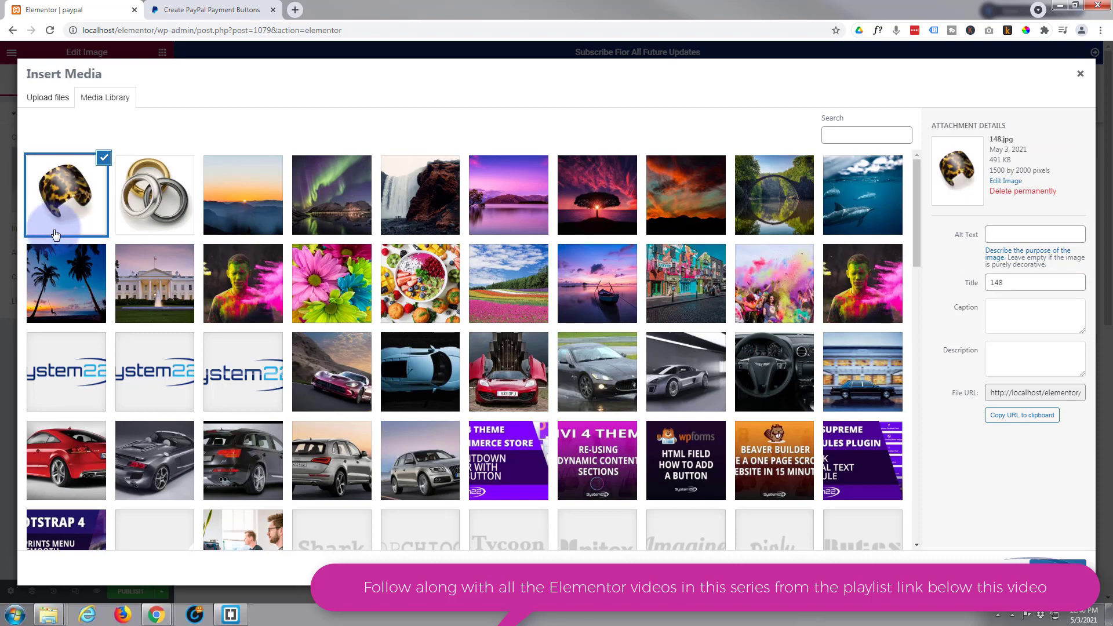
left_click(1057, 561)
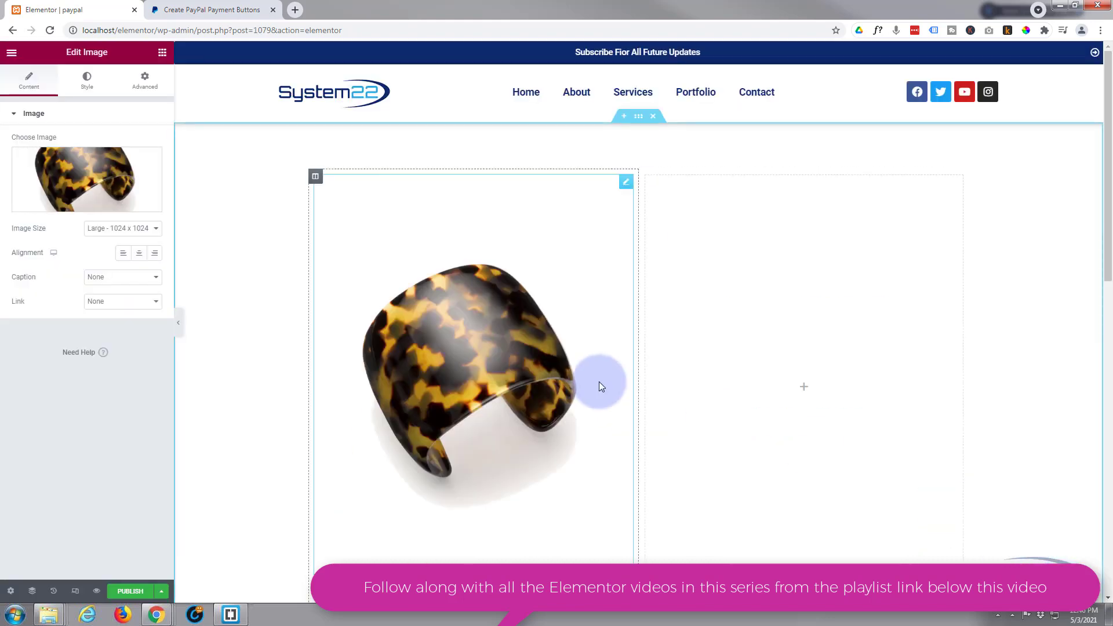
scroll(606, 365, "down", 1)
scroll(610, 360, "down", 3)
scroll(610, 361, "up", 3)
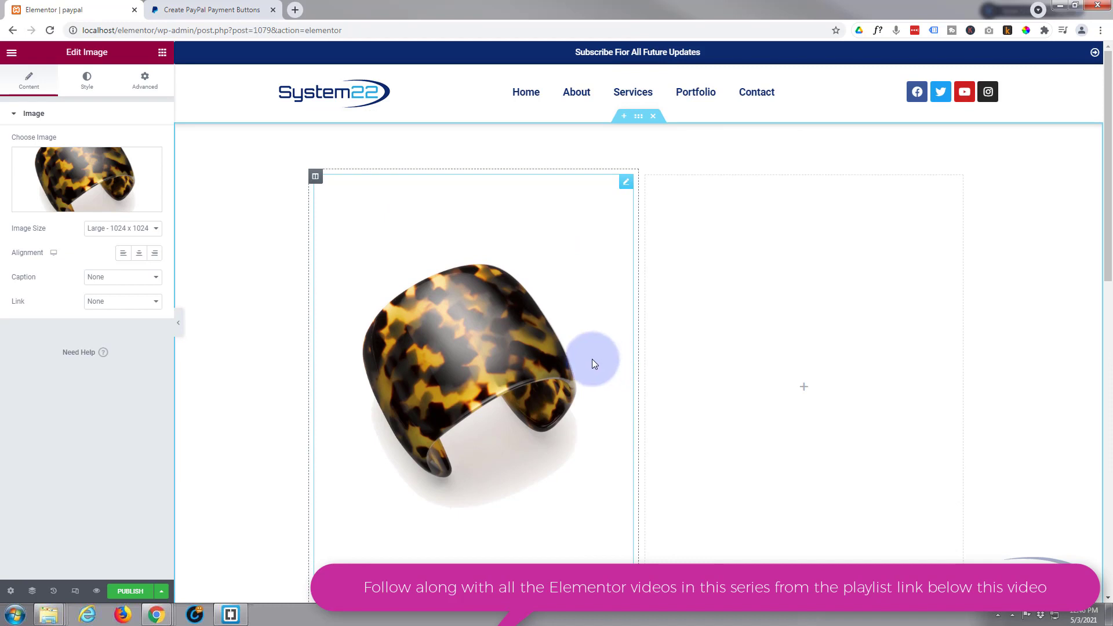
Add a centred 'Awesome Bracelet' heading to the right column
left_click(163, 54)
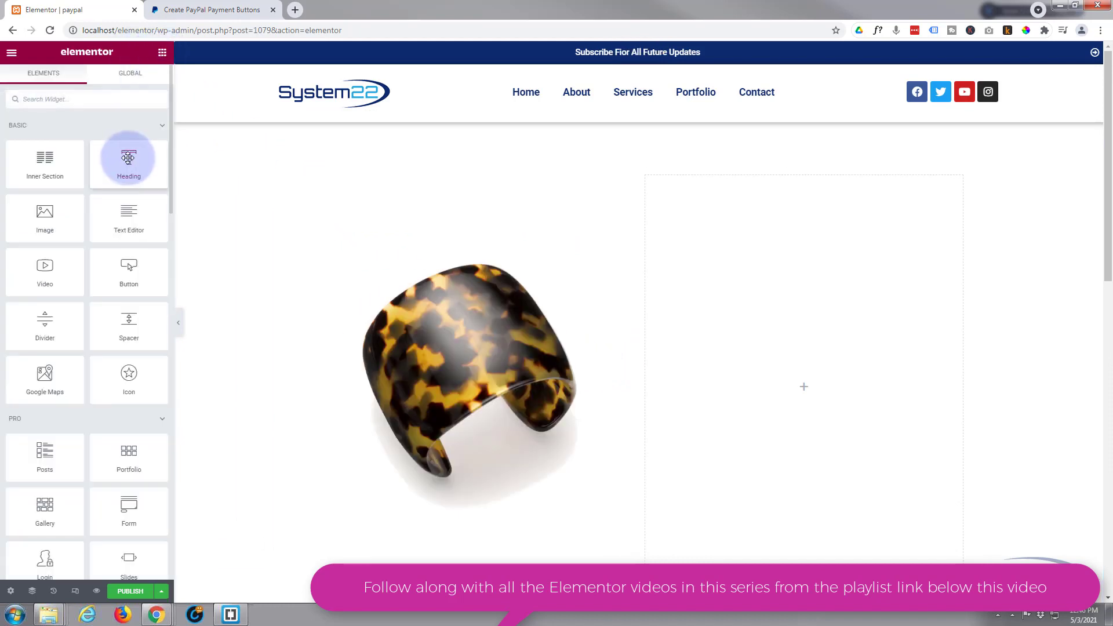
left_click_drag(127, 158, 792, 201)
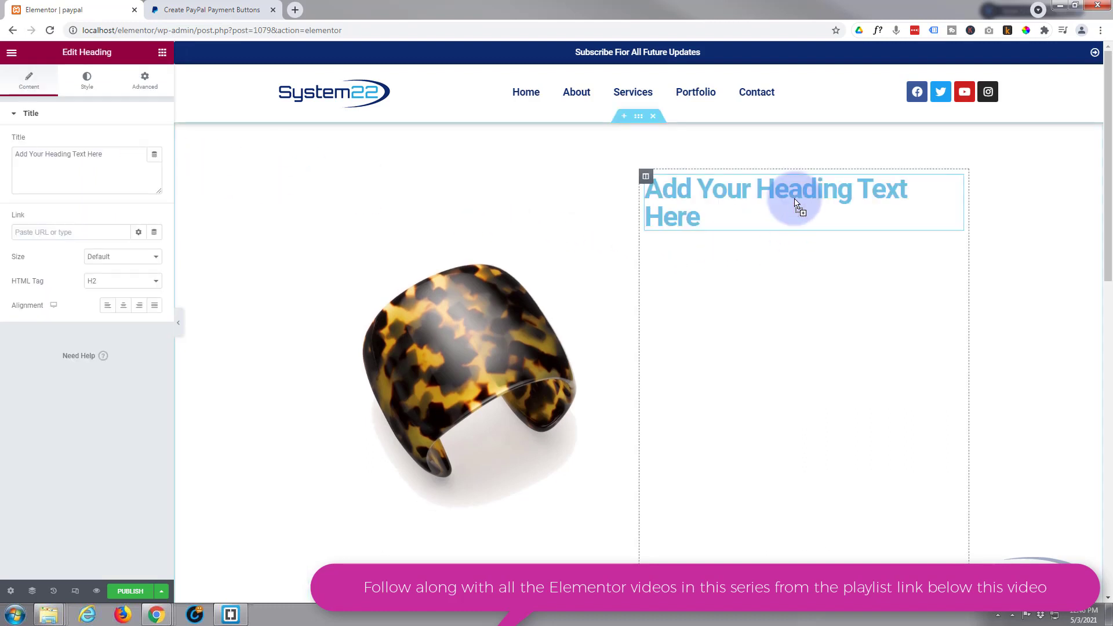
left_click_drag(111, 153, 3, 154)
type("Awesome Bracelet")
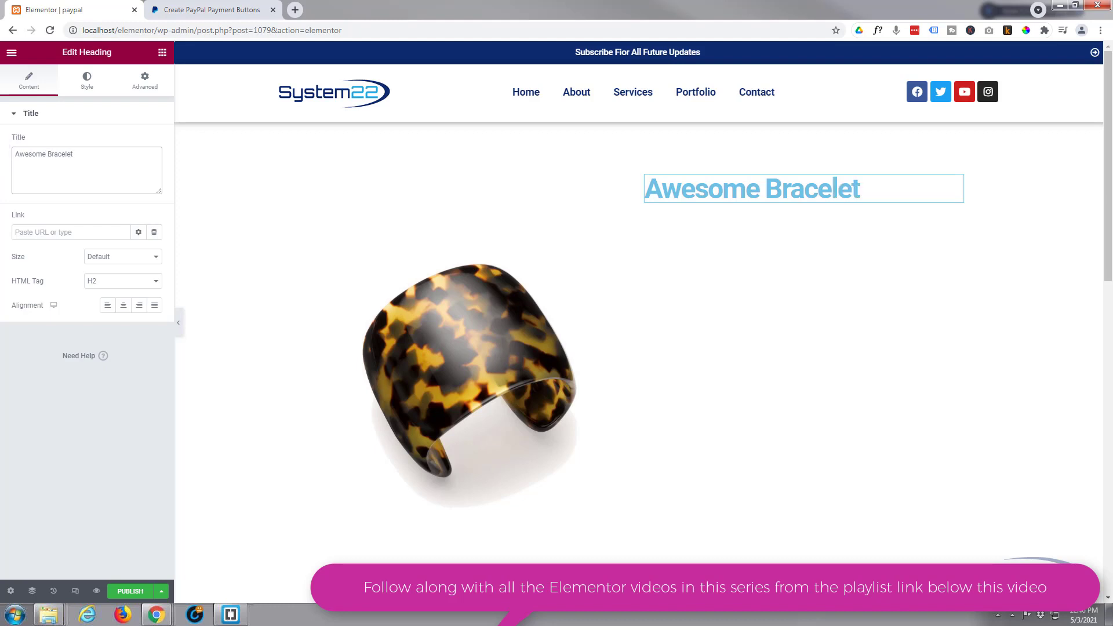
left_click(123, 305)
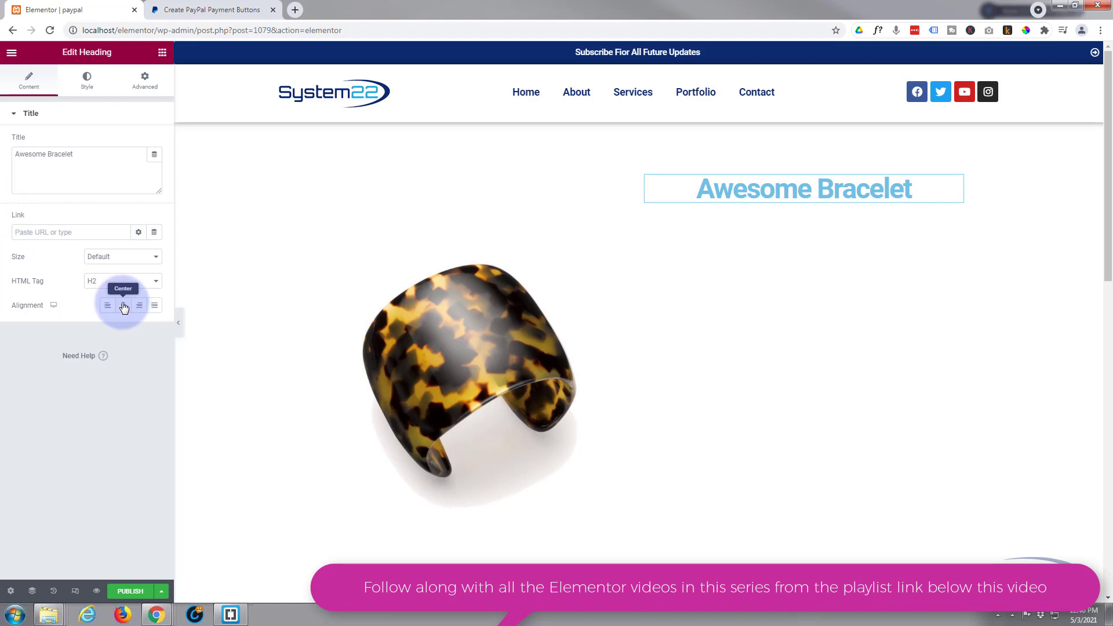
Colour the heading dark navy (#030357) and add a Text Editor block beneath it
left_click(88, 84)
left_click(154, 142)
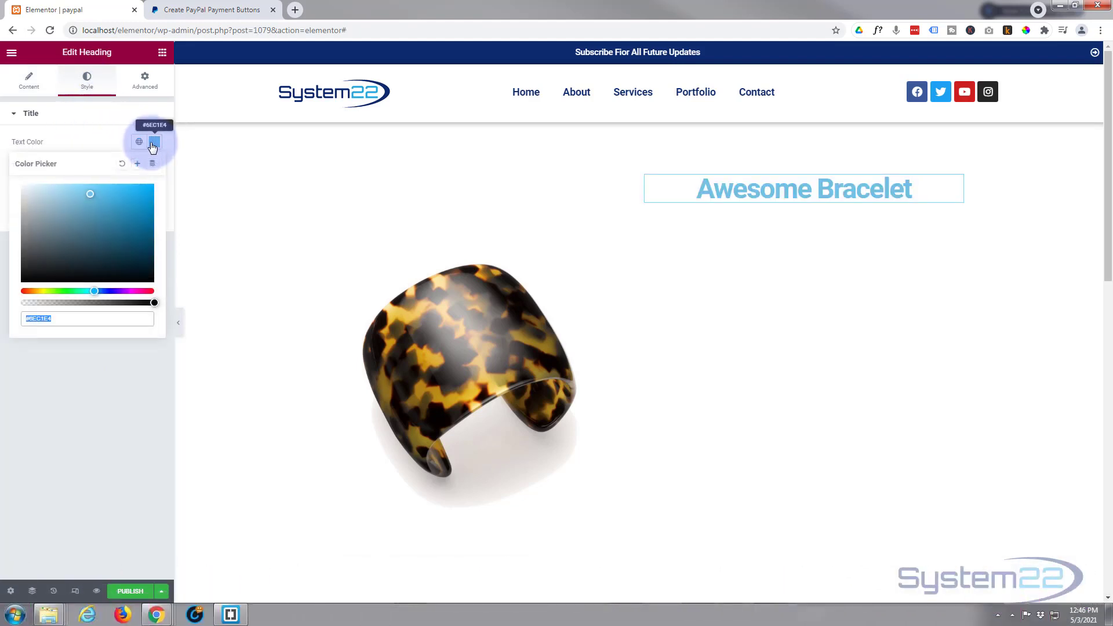
left_click(109, 292)
left_click(149, 250)
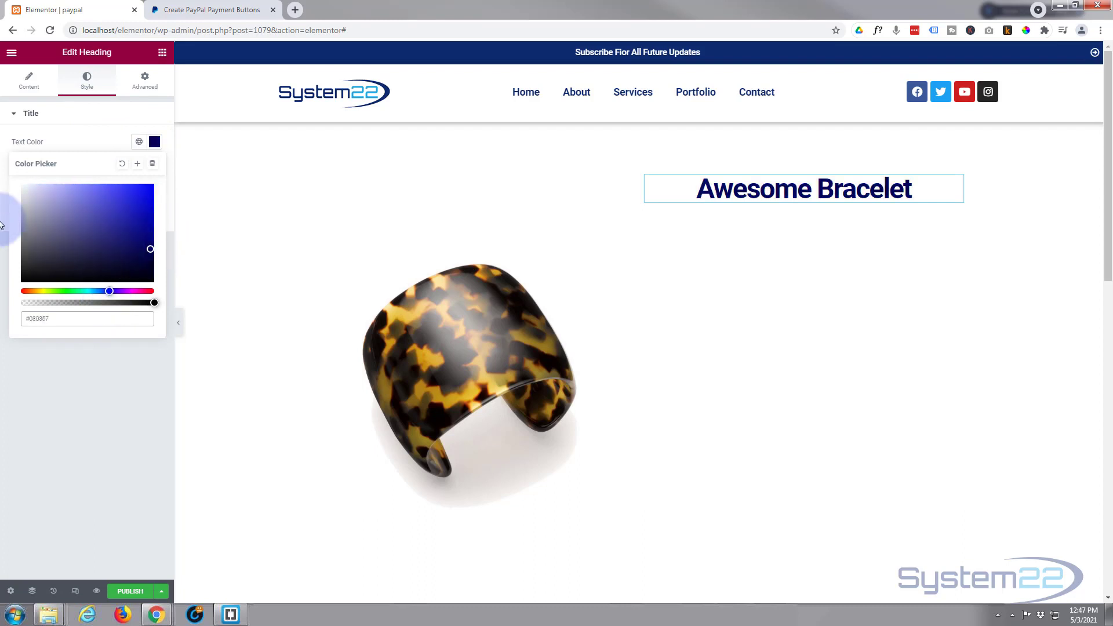
left_click(160, 52)
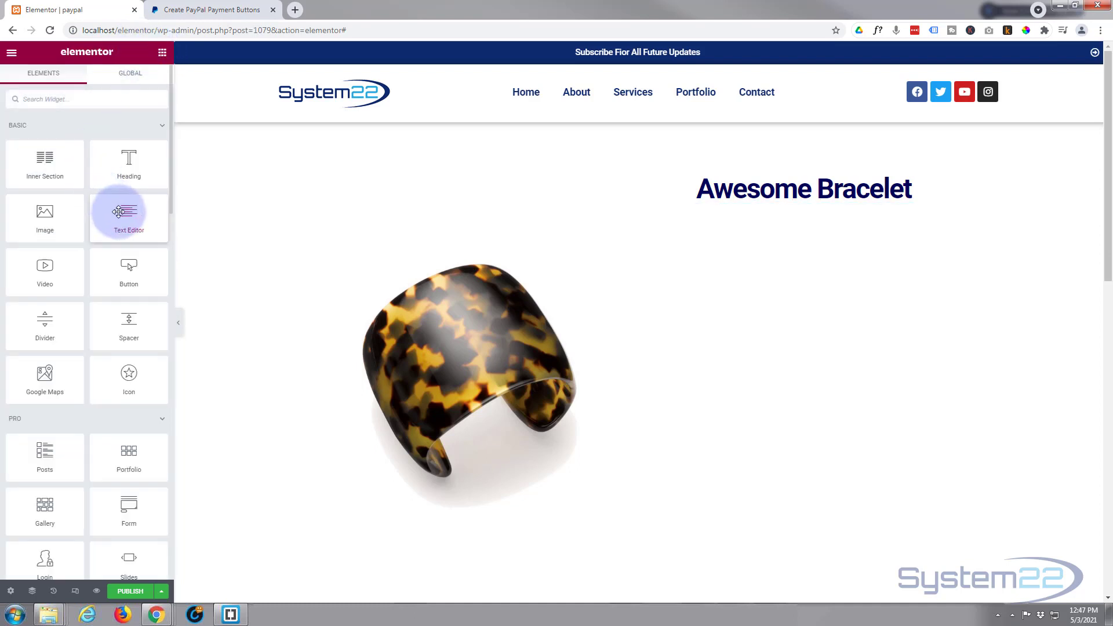
left_click_drag(118, 215, 790, 196)
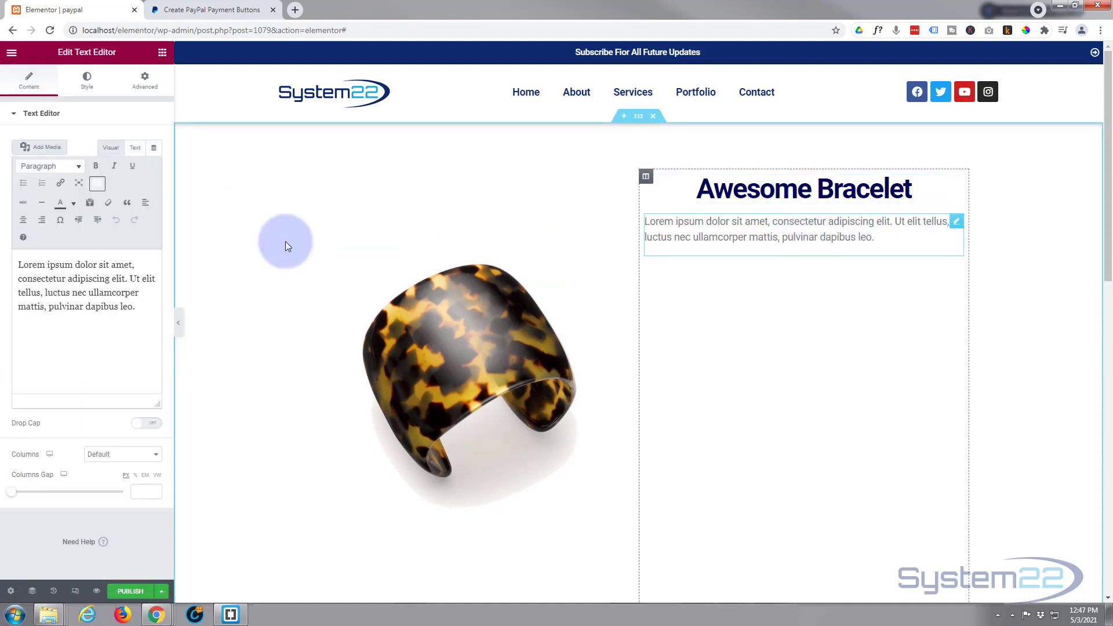
Add a 'Buy Now $12.99' line after the placeholder paragraph and select it
left_click(141, 308)
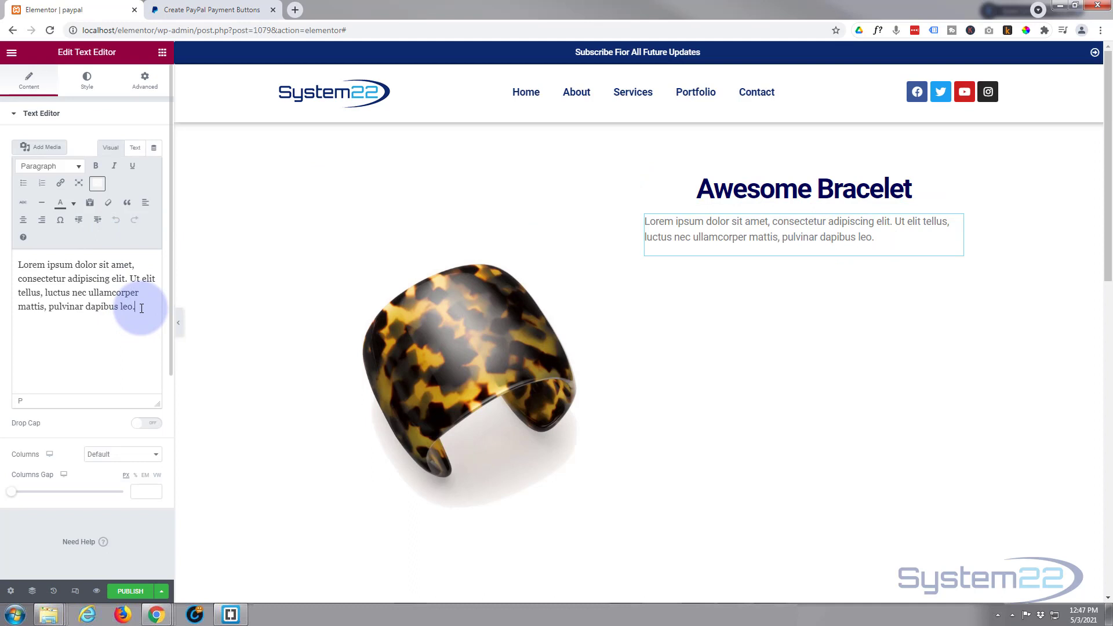
key("Return")
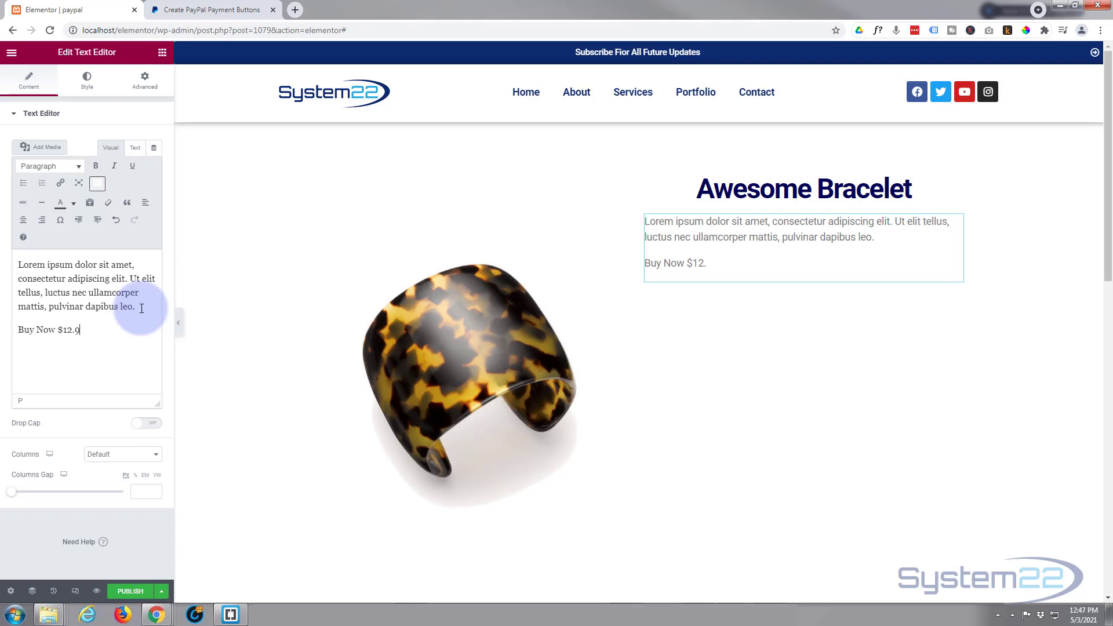
left_click(219, 10)
left_click(99, 9)
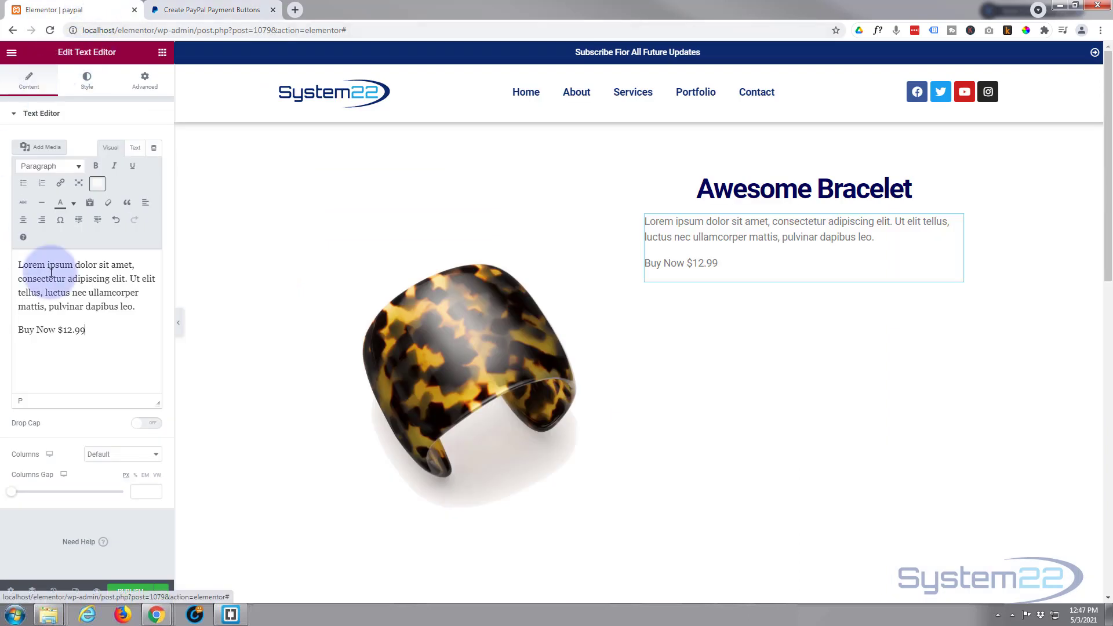
left_click(98, 339)
left_click_drag(98, 339, 14, 331)
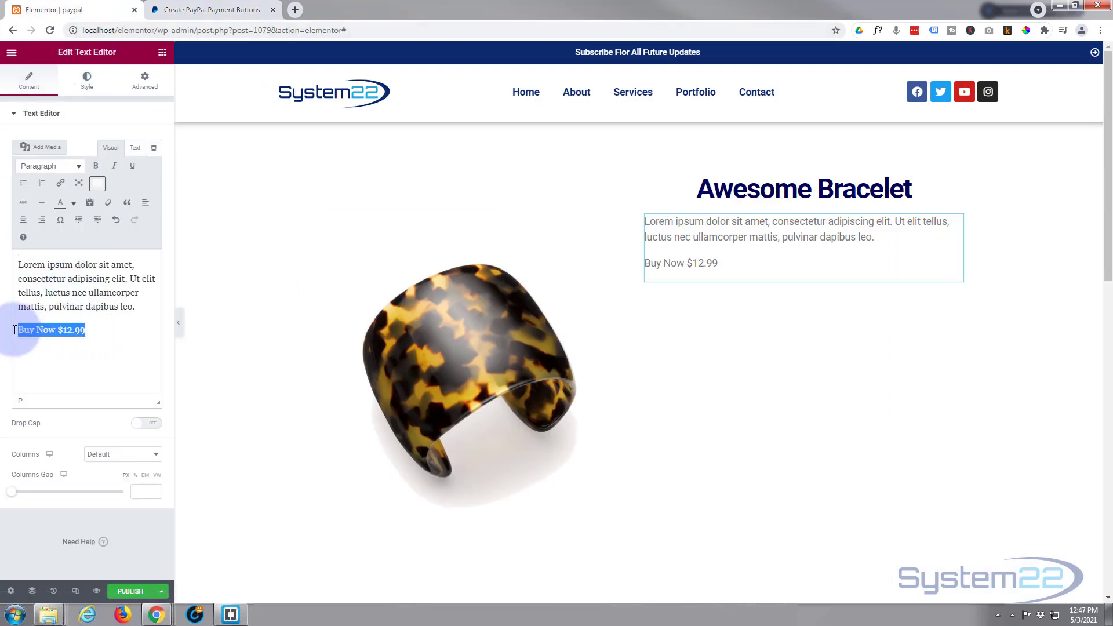
Format 'Buy Now $12.99' as a dark navy Heading 2
left_click(79, 170)
left_click(73, 236)
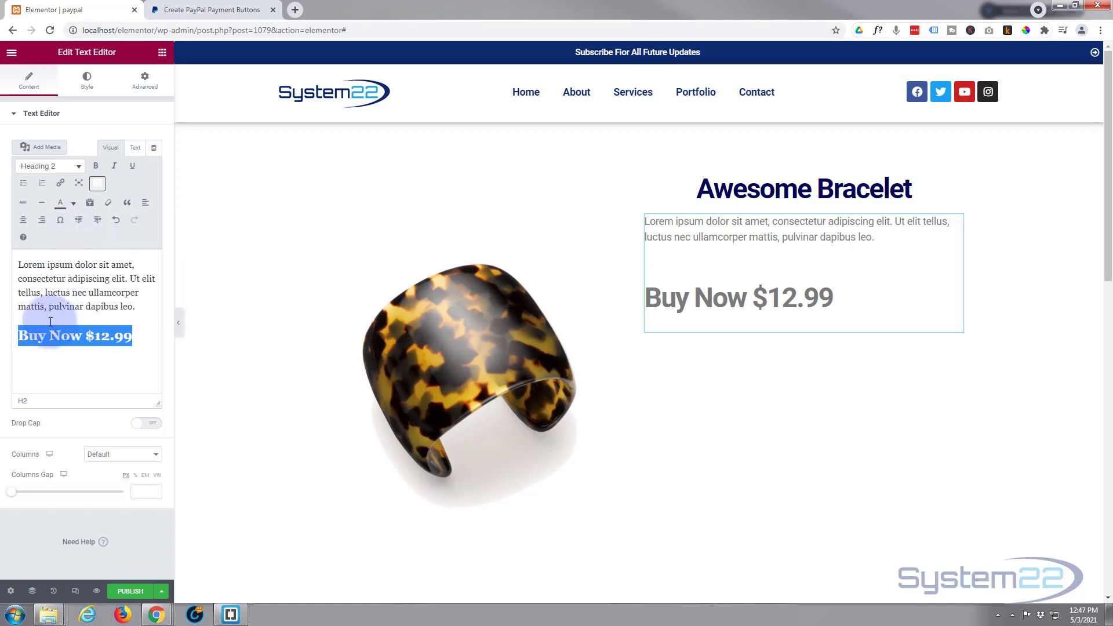
left_click(73, 205)
left_click(83, 225)
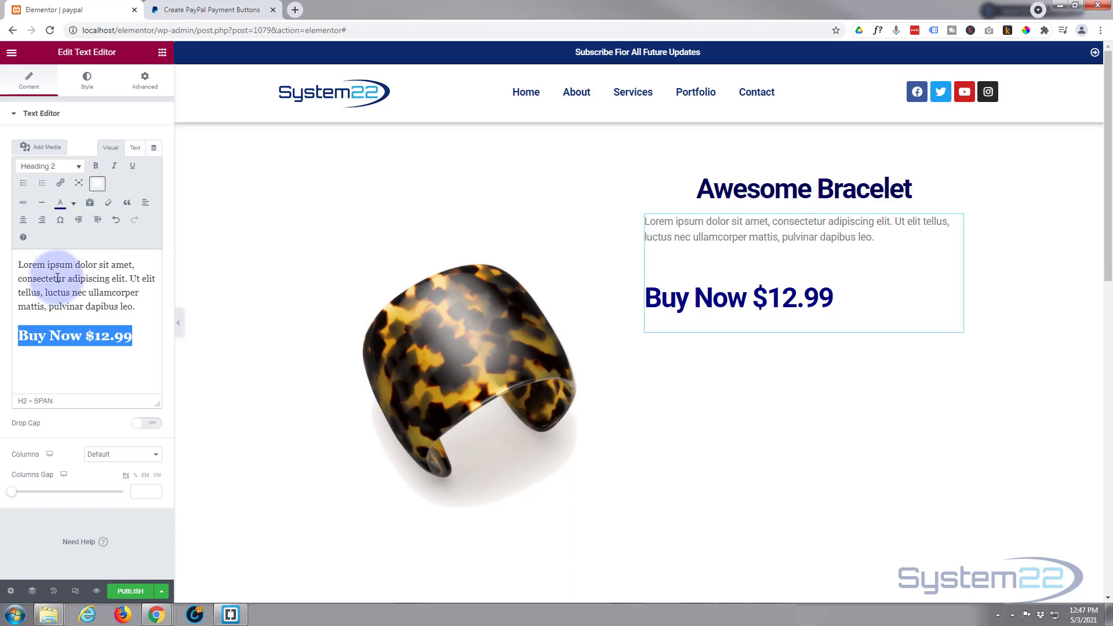
Centre all the text in the block
left_click(148, 338)
key("ctrl+a")
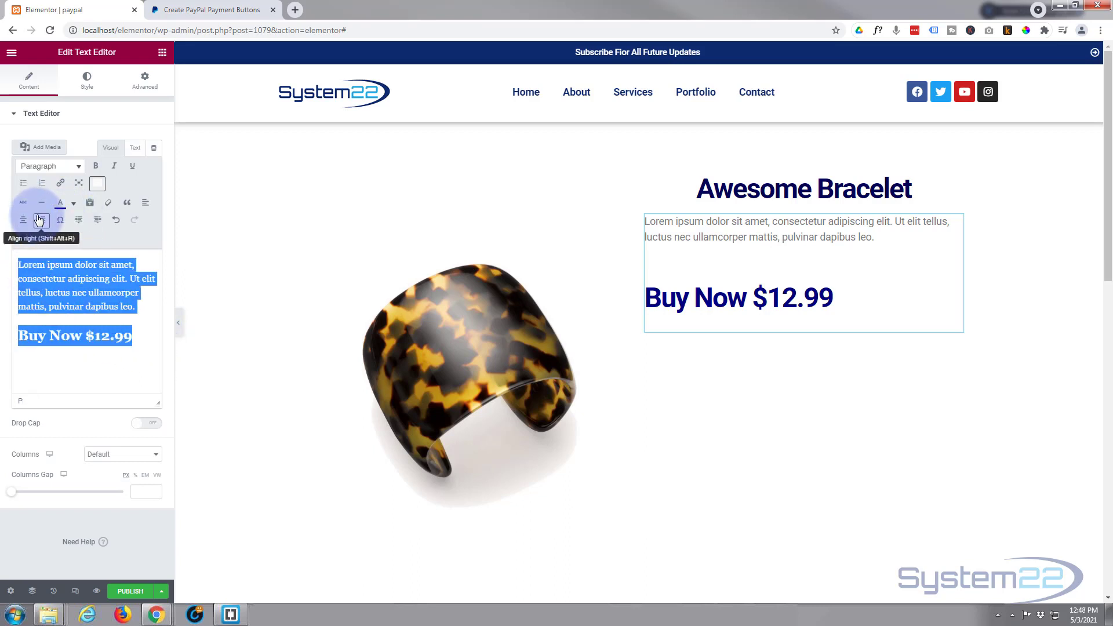
left_click(24, 221)
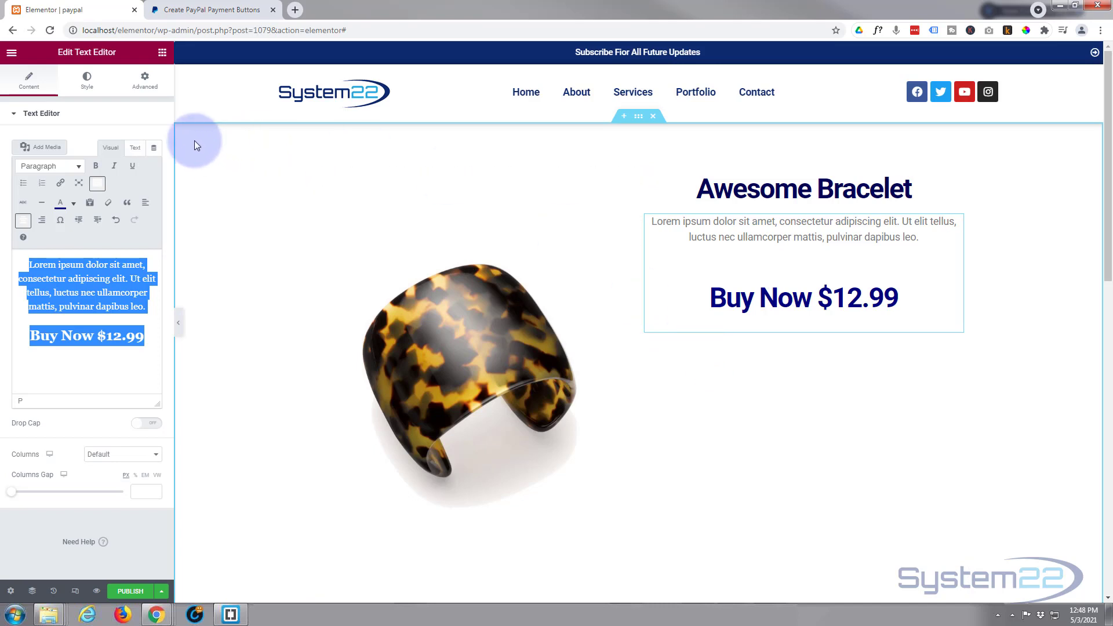
left_click(200, 10)
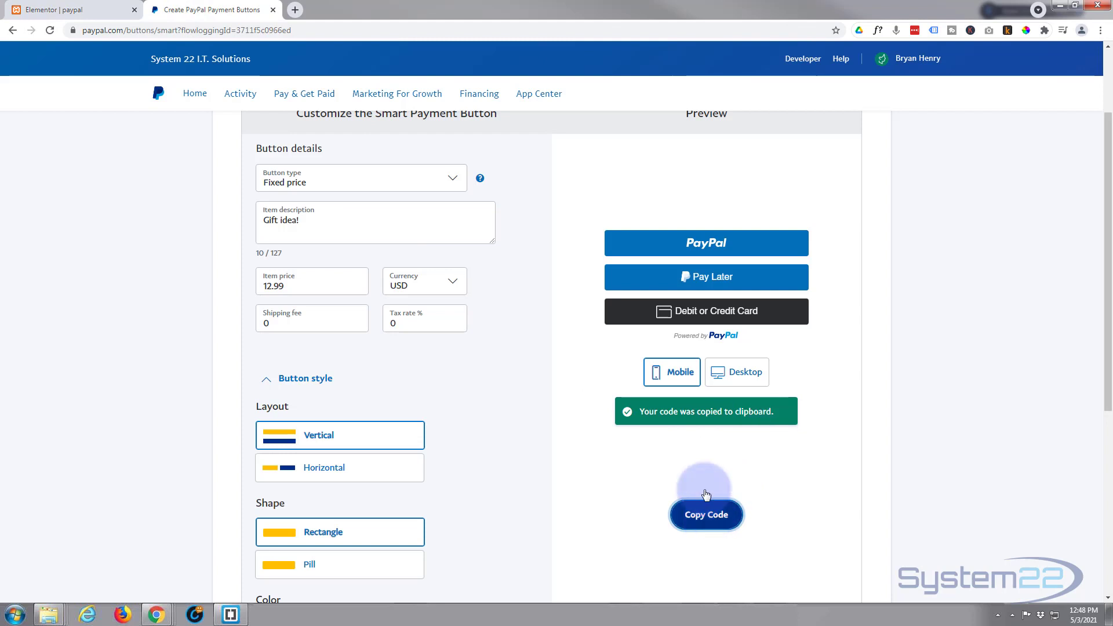
Drop a second Text Editor widget into the right column beneath the Buy Now $12.99 heading
left_click(54, 10)
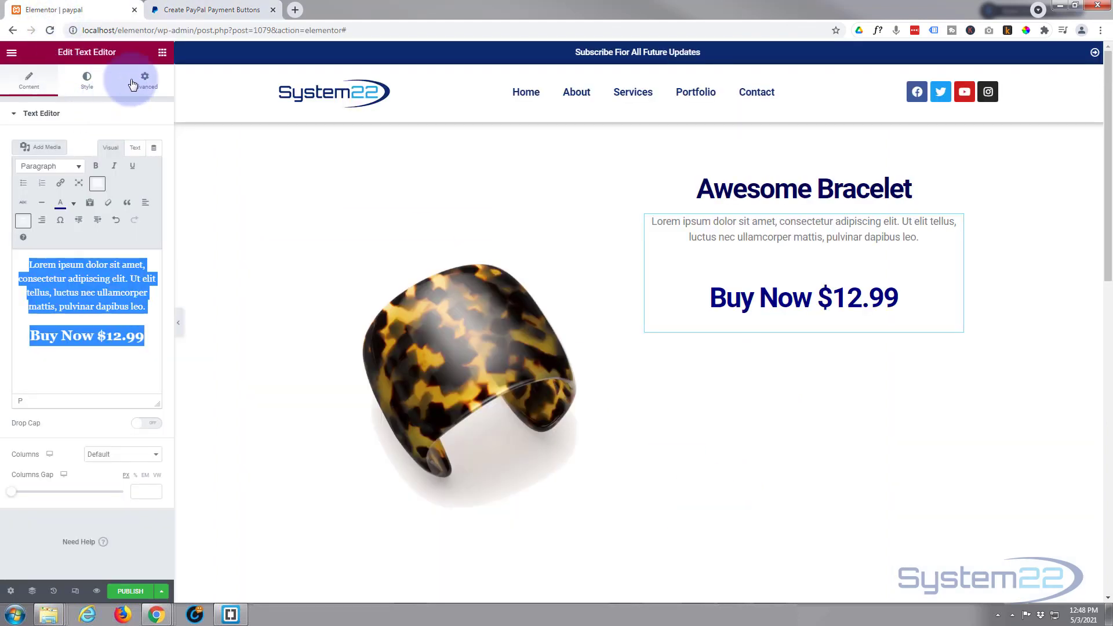
left_click(163, 52)
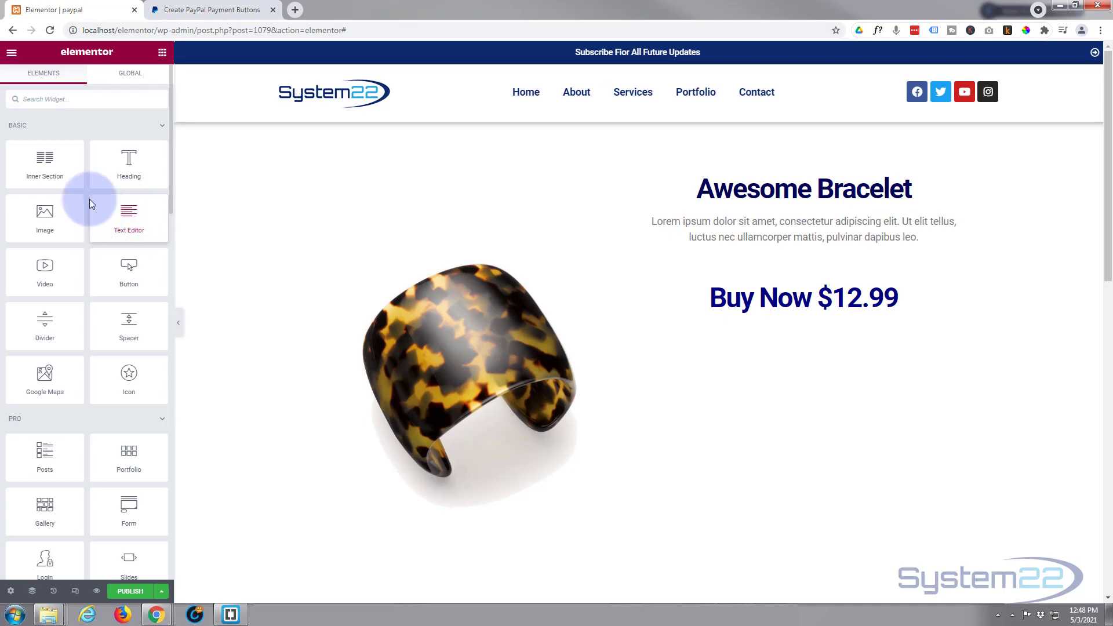
scroll(89, 183, "down", 6)
scroll(88, 184, "down", 15)
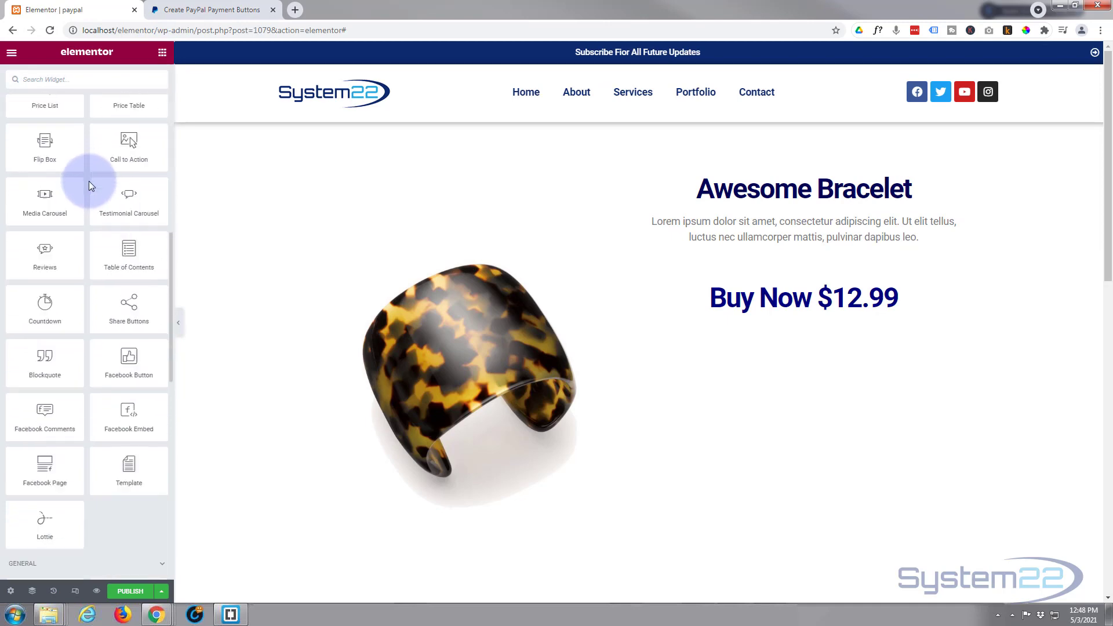
scroll(89, 185, "down", 4)
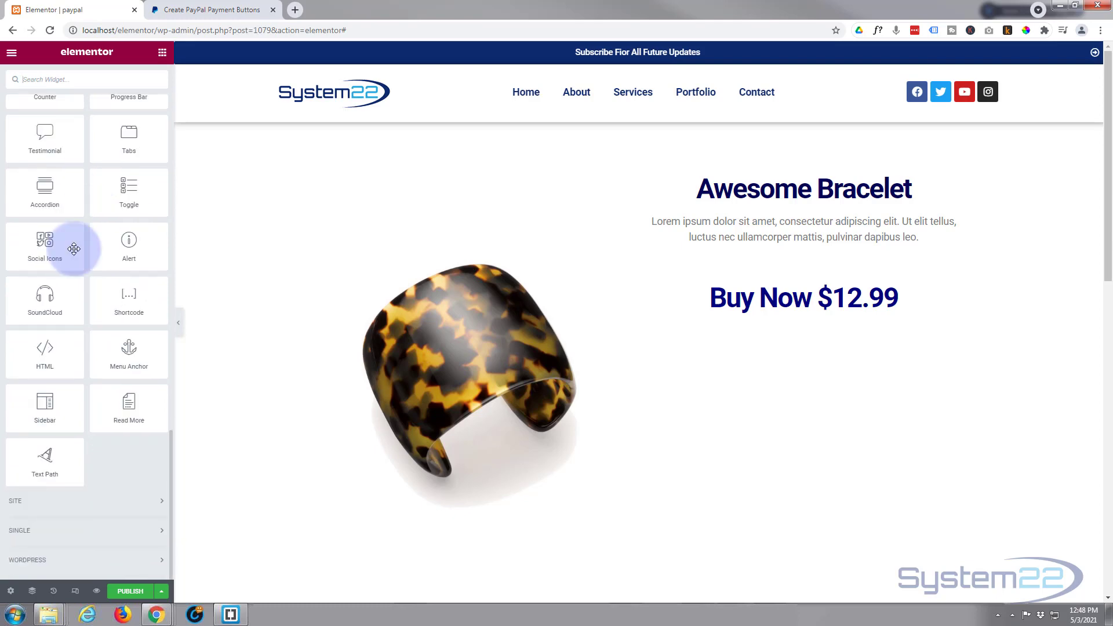
scroll(51, 364, "up", 20)
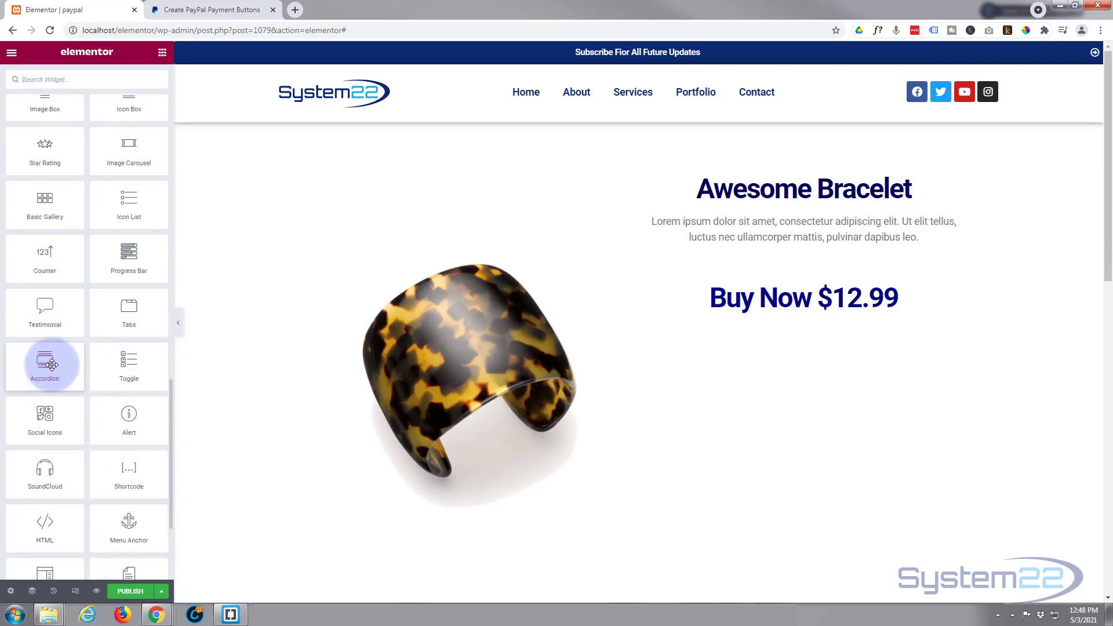
scroll(51, 364, "up", 3)
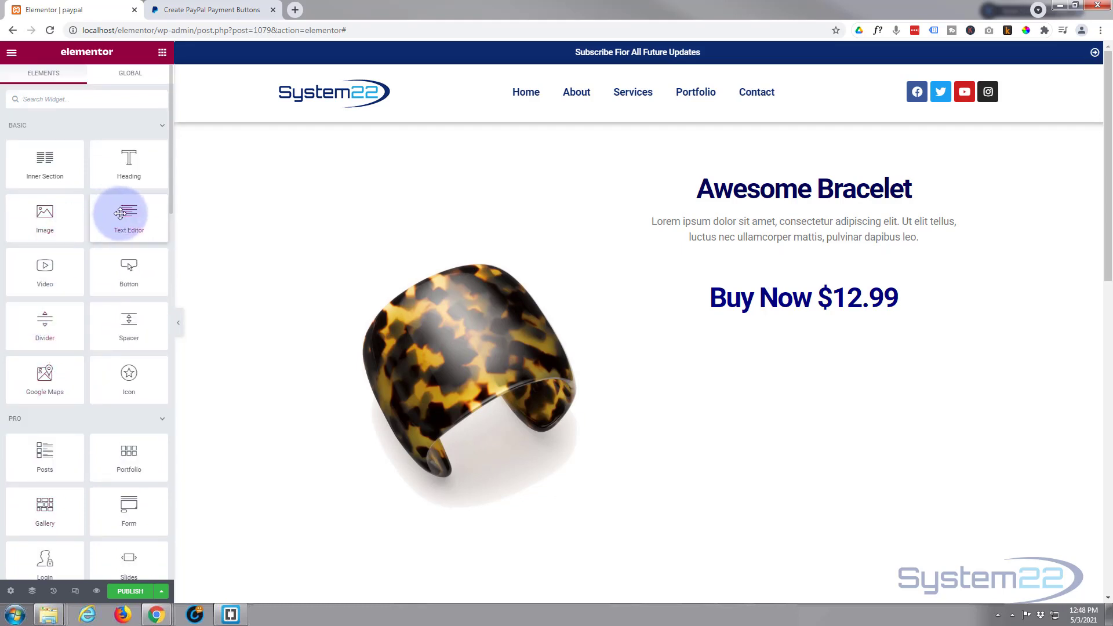
left_click_drag(119, 214, 778, 323)
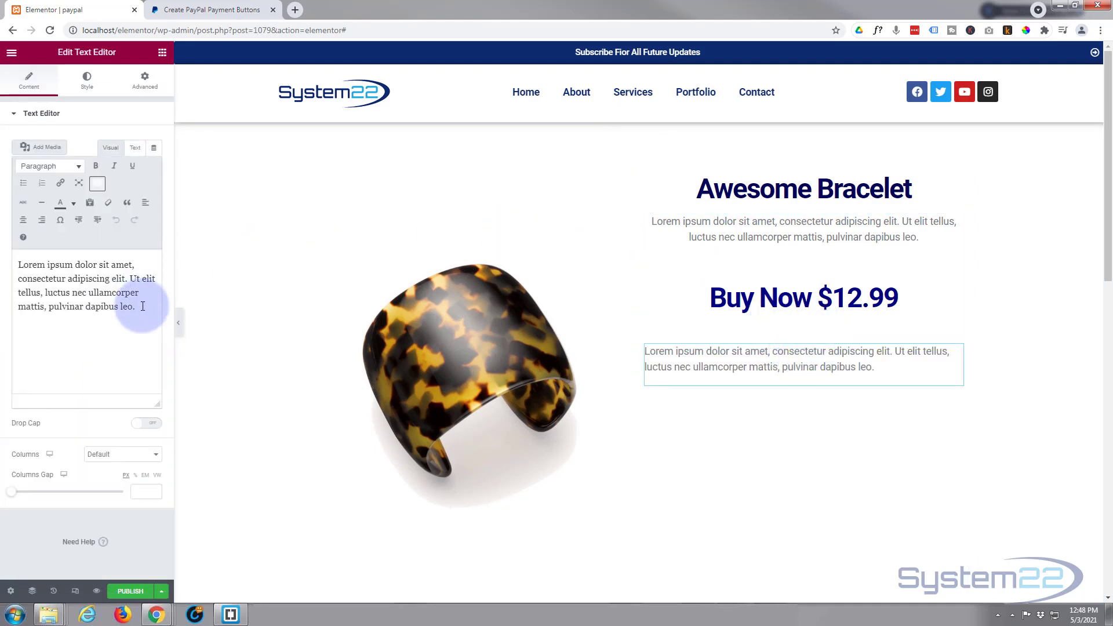
Replace the lorem placeholder paragraph with the PayPal smart button script, pasted in Text mode
left_click_drag(143, 306, 16, 261)
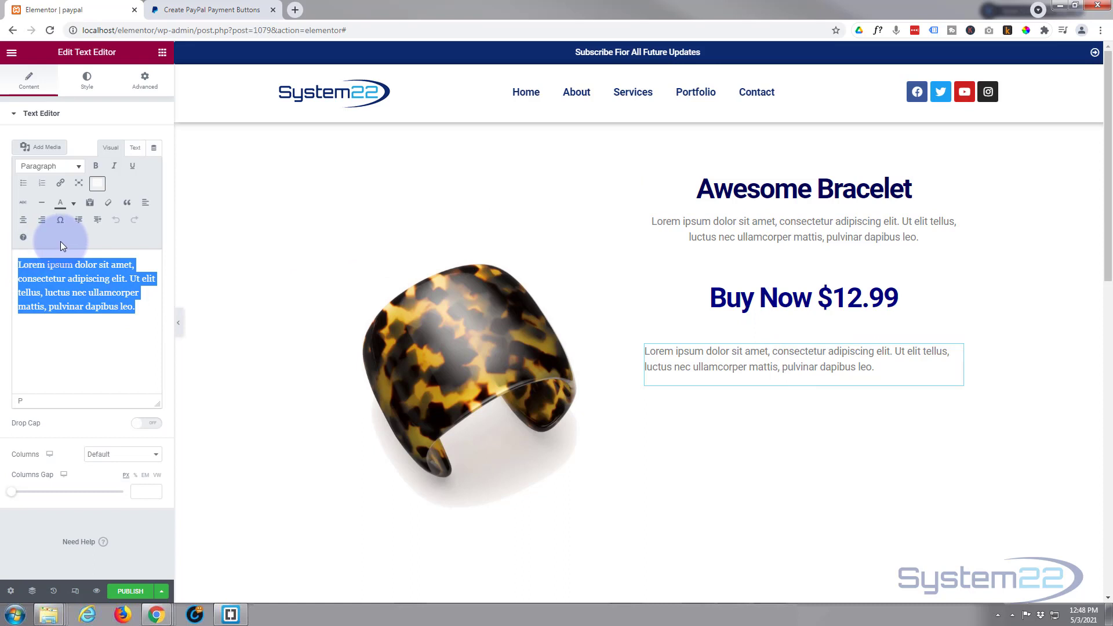
key("BackSpace")
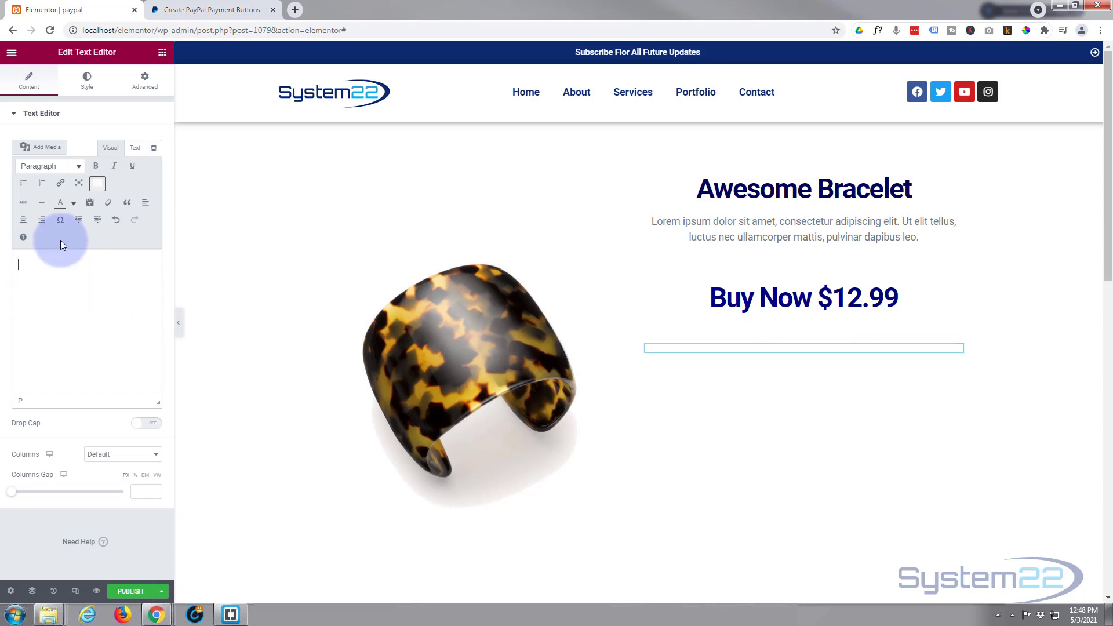
left_click(136, 149)
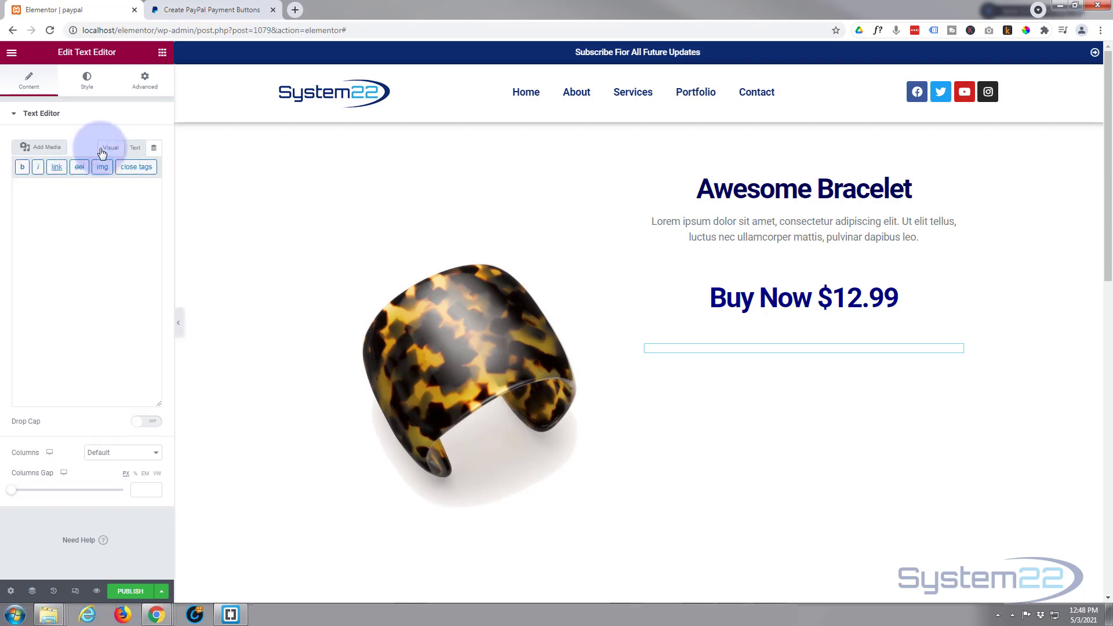
left_click(37, 187)
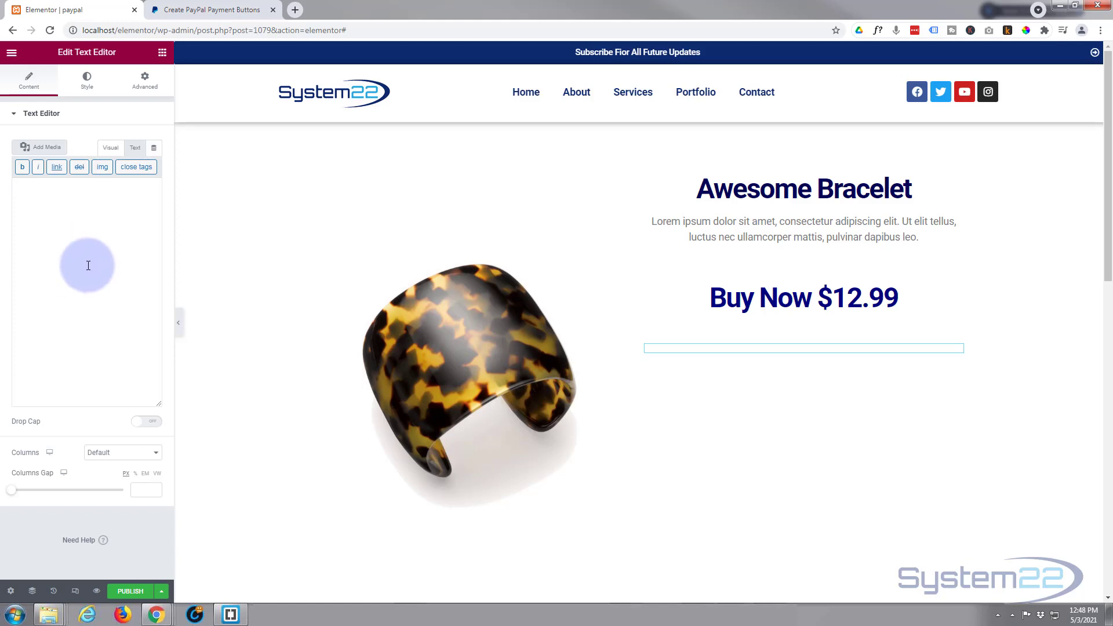
key("ctrl+v")
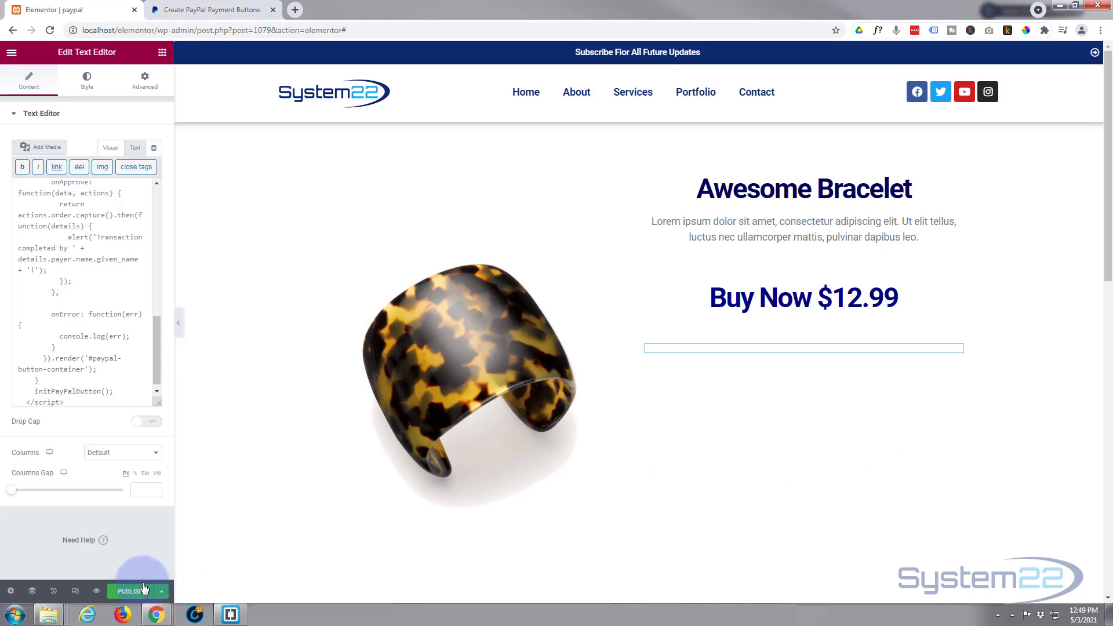
Preview the page to check the PayPal, Pay Later and card buttons under the price, then return to PayPal
left_click(97, 591)
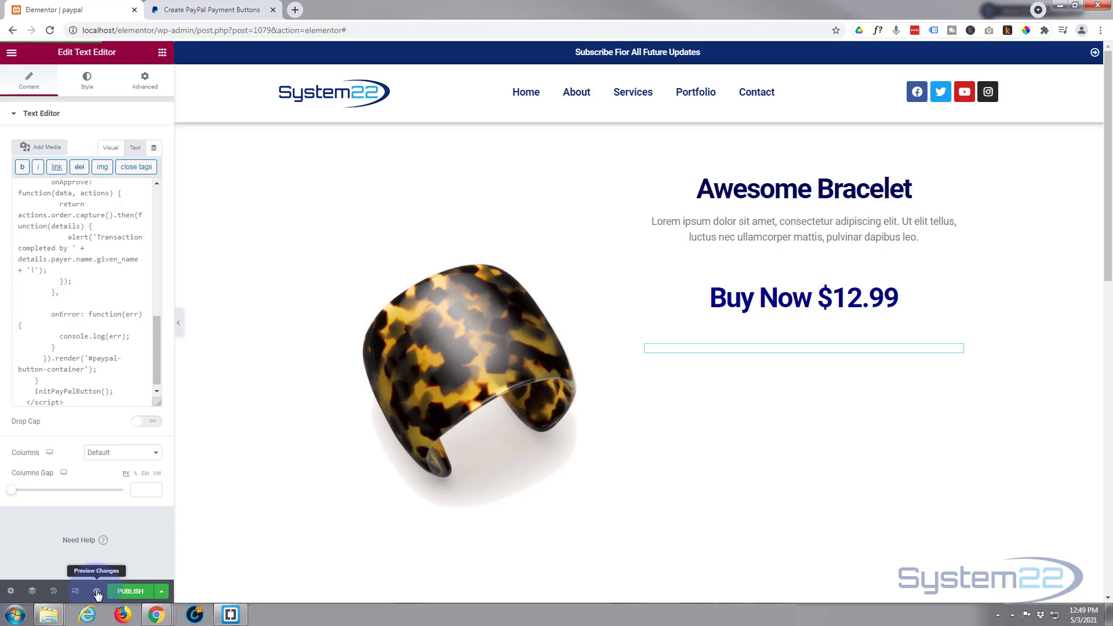
left_click(97, 591)
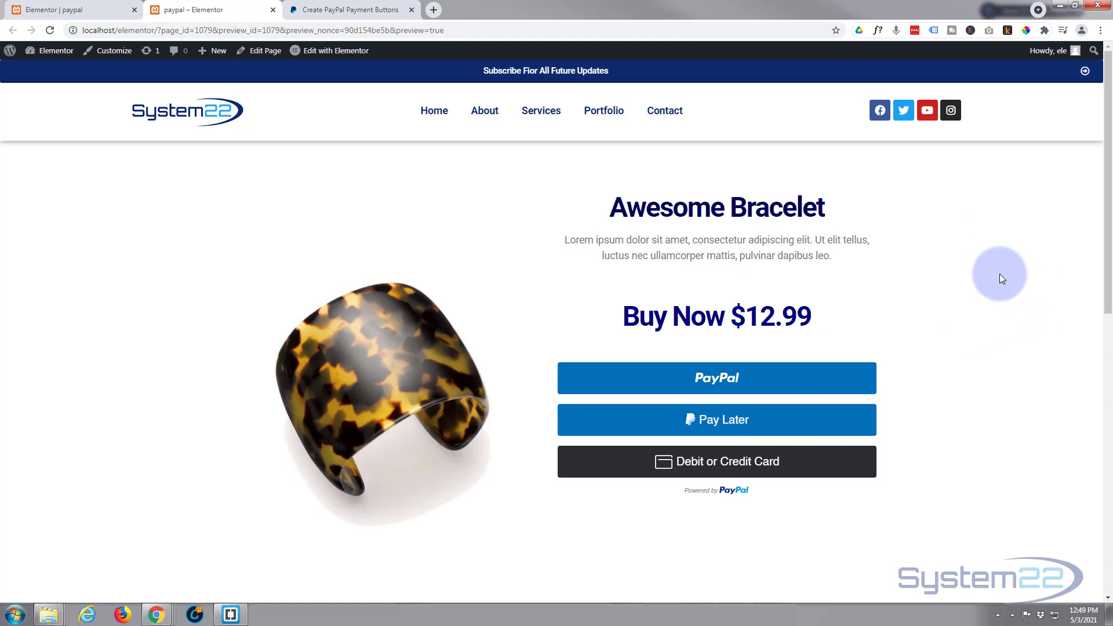
scroll(999, 273, "down", 5)
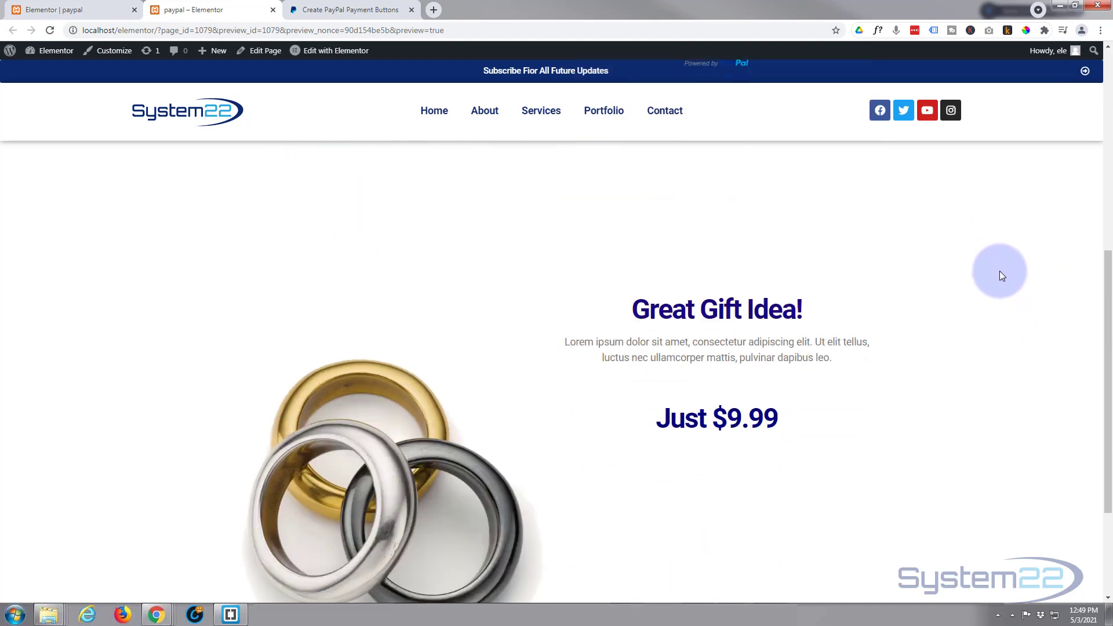
scroll(1002, 275, "up", 7)
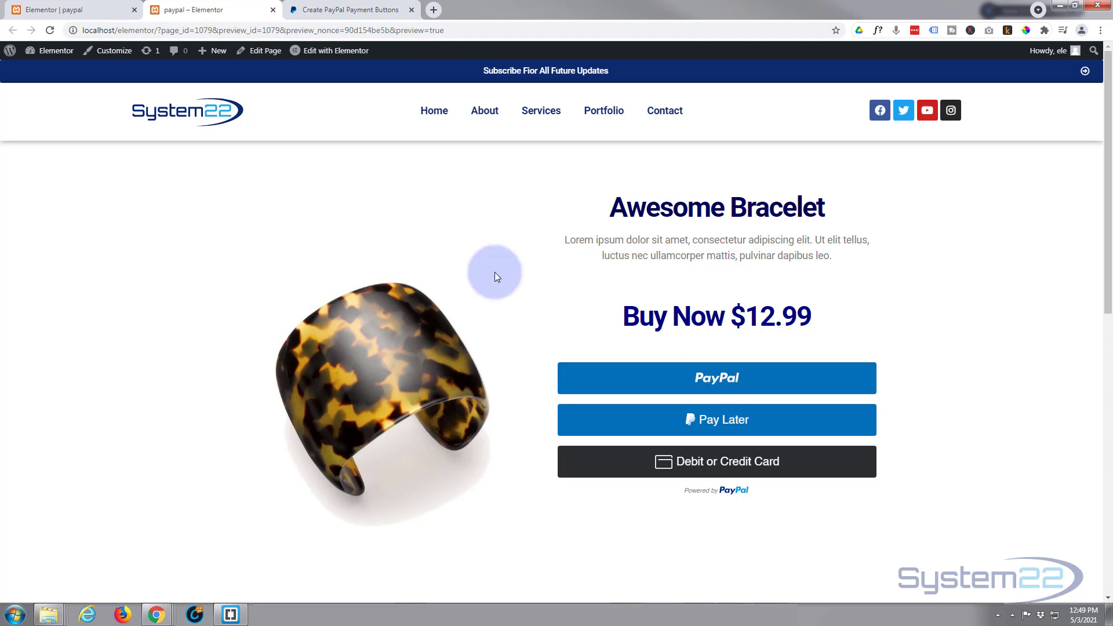
left_click(347, 10)
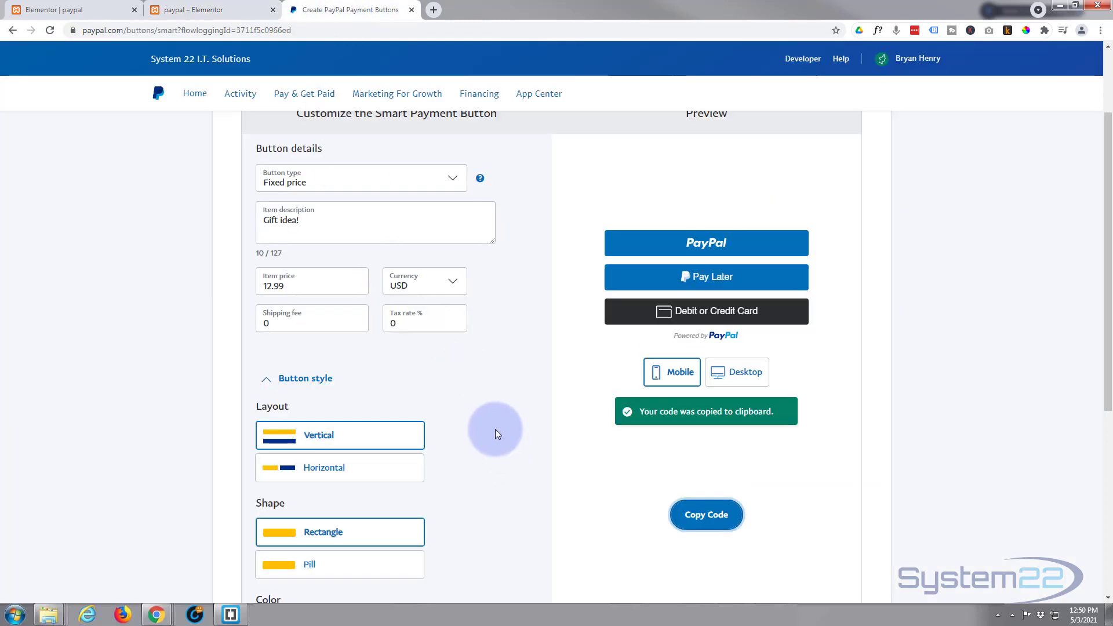
Review the PayPal button's fixed 12.99 USD price, then go back to the Elementor editor
scroll(399, 488, "down", 3)
scroll(399, 487, "up", 5)
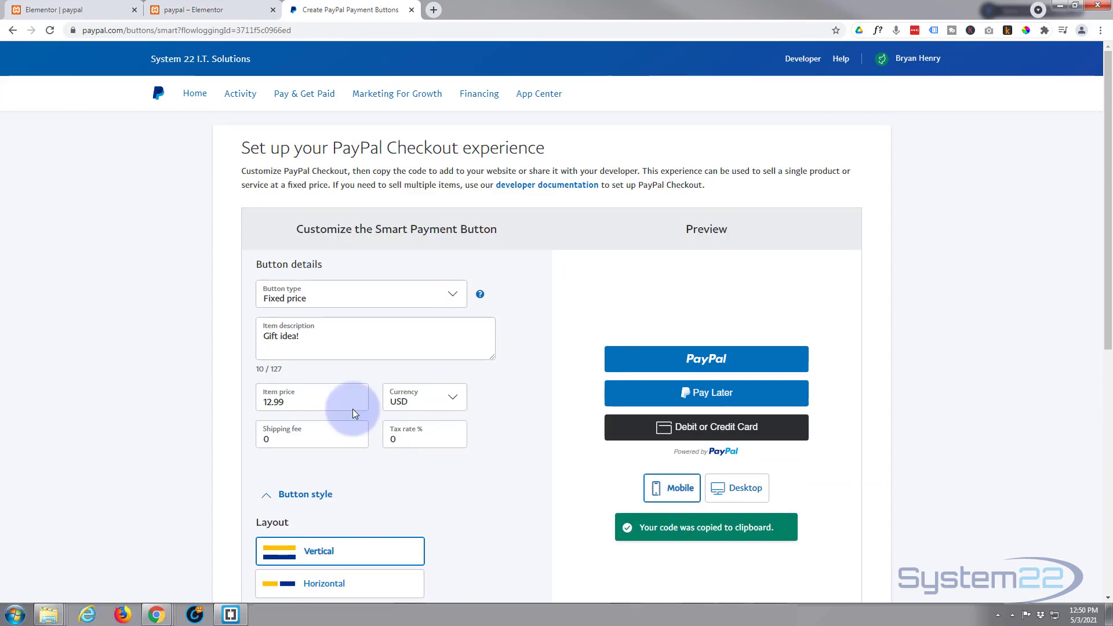
left_click(236, 9)
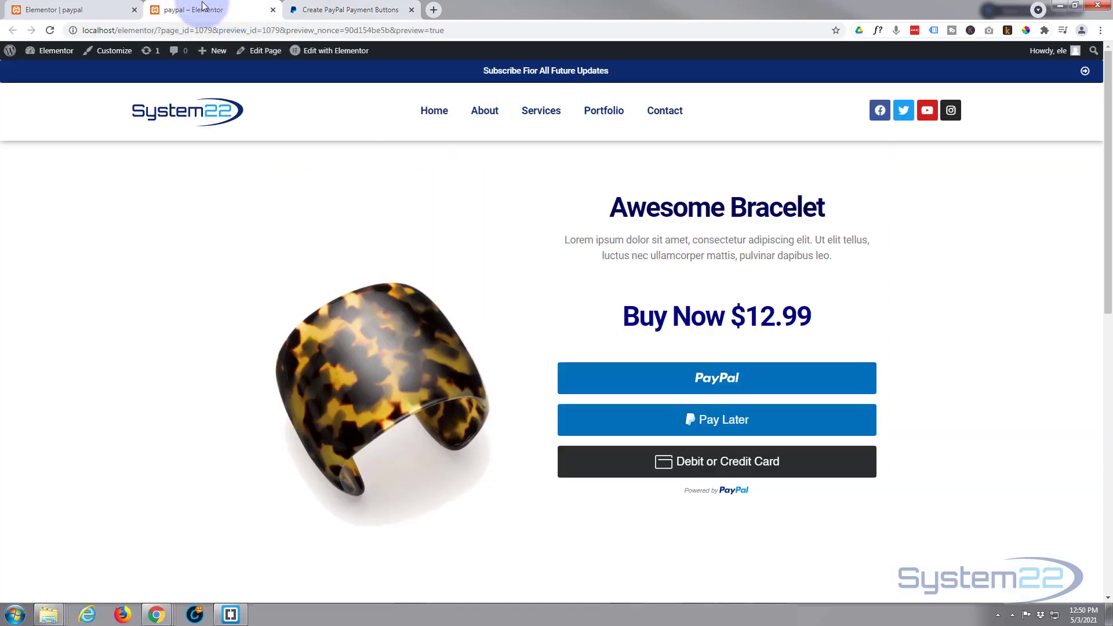
left_click(91, 10)
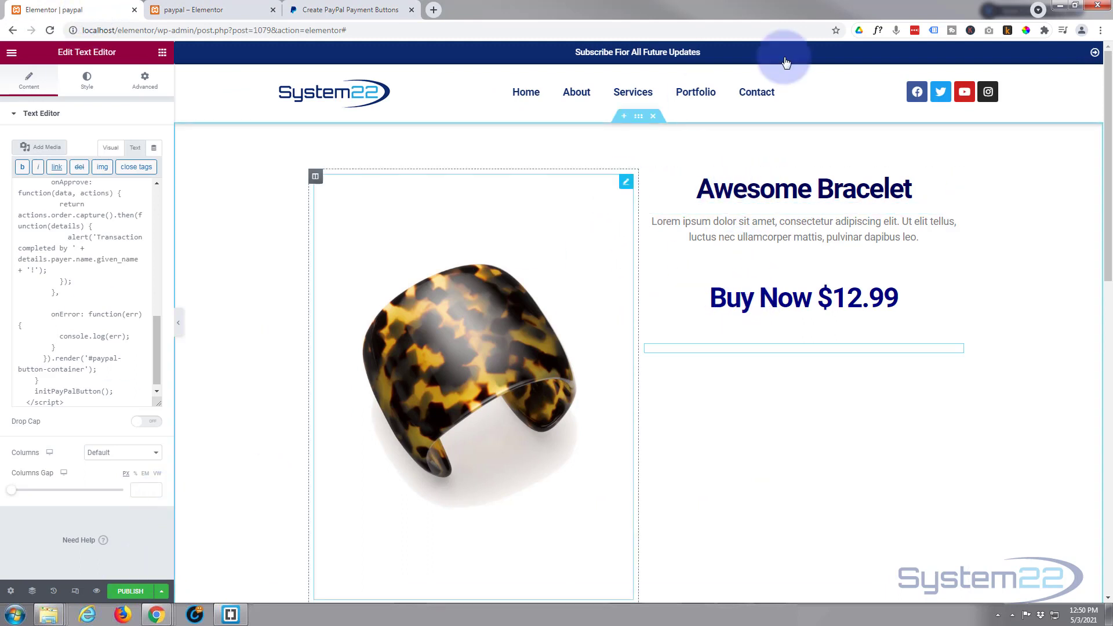
Sample the Buy Now $12.99 text colour with ColorPick Eyedropper and copy its hex 000080
left_click(1026, 31)
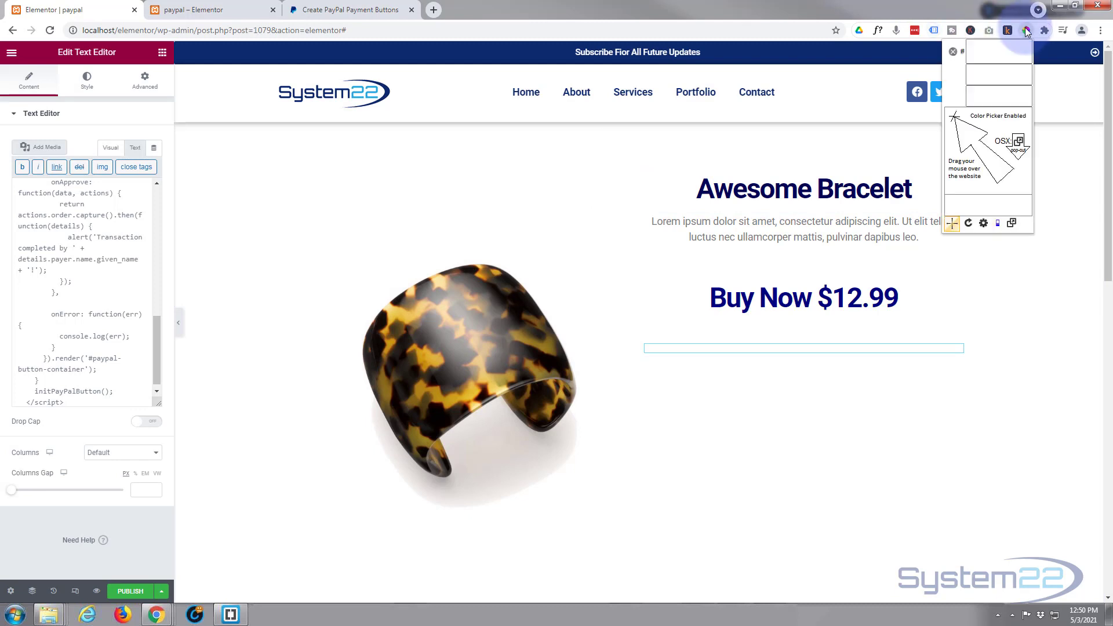
left_click(777, 297)
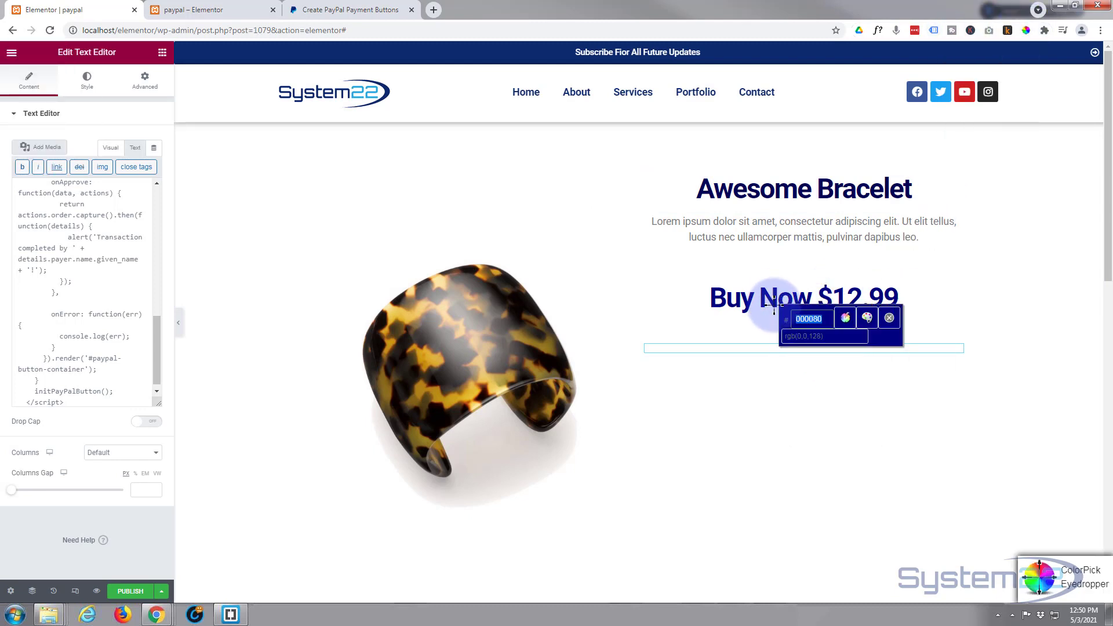
right_click(810, 321)
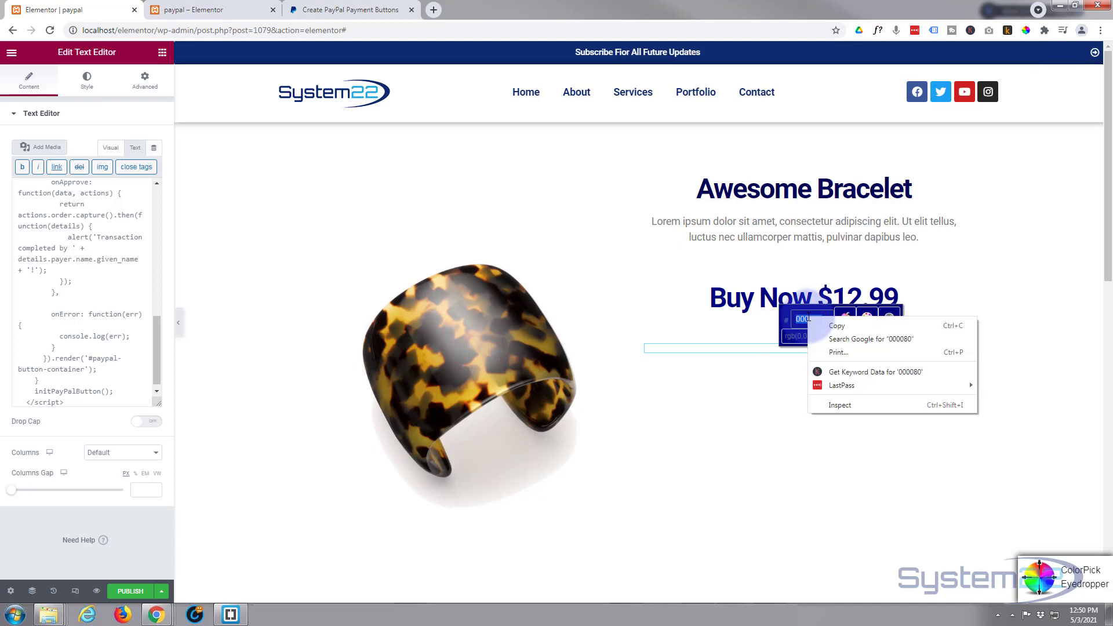
left_click(844, 329)
left_click(889, 318)
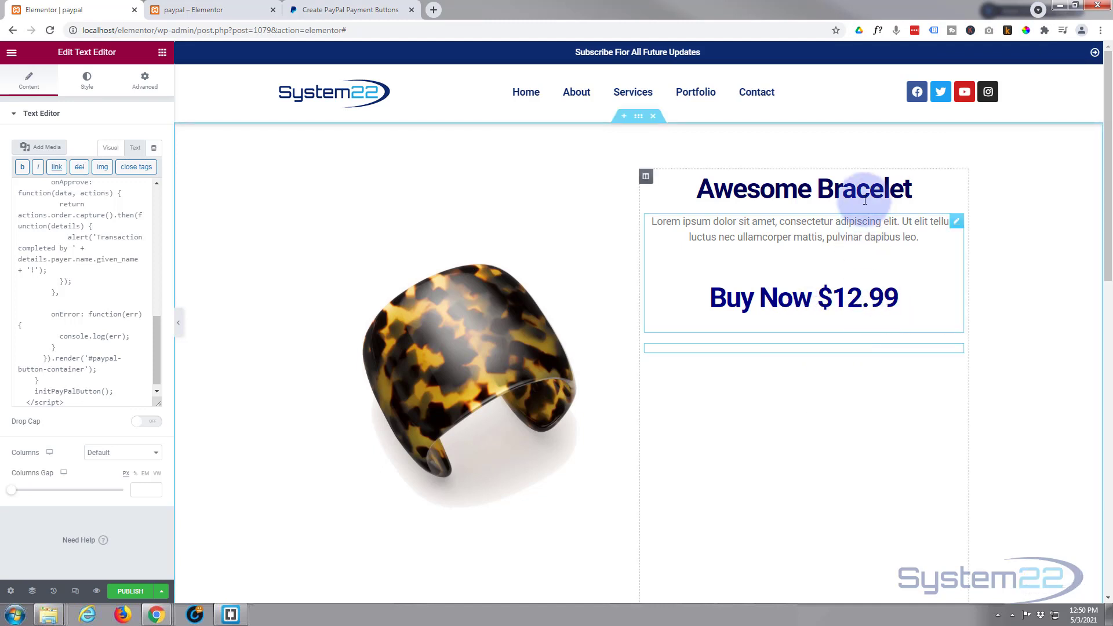
Change the Awesome Bracelet heading text colour from #030357 to 000080 and publish the page
left_click(956, 182)
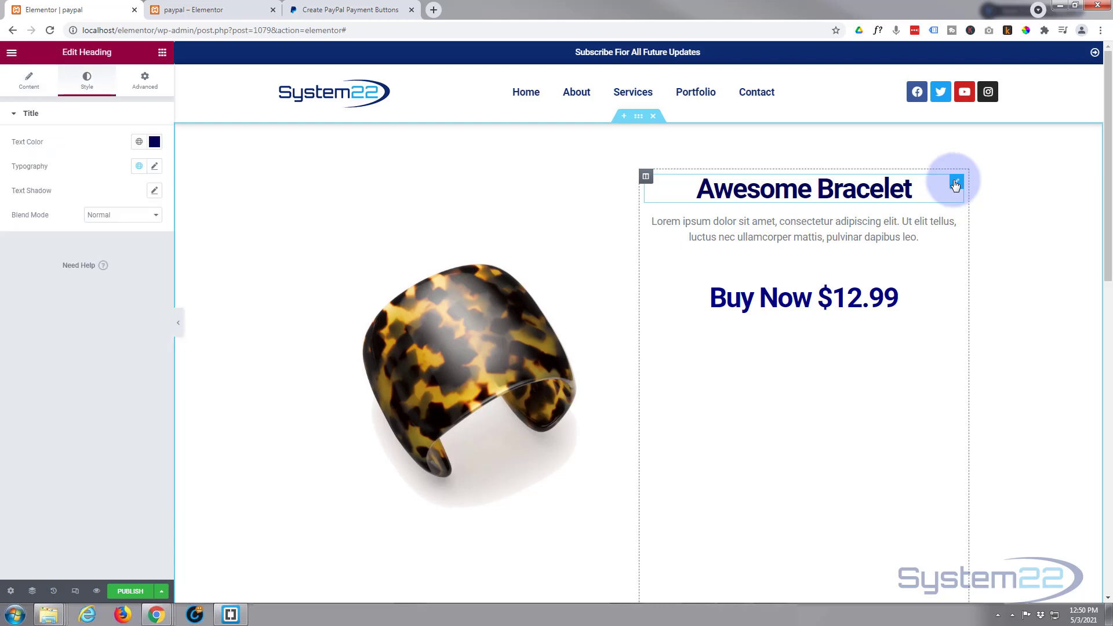
left_click(154, 142)
left_click(48, 322)
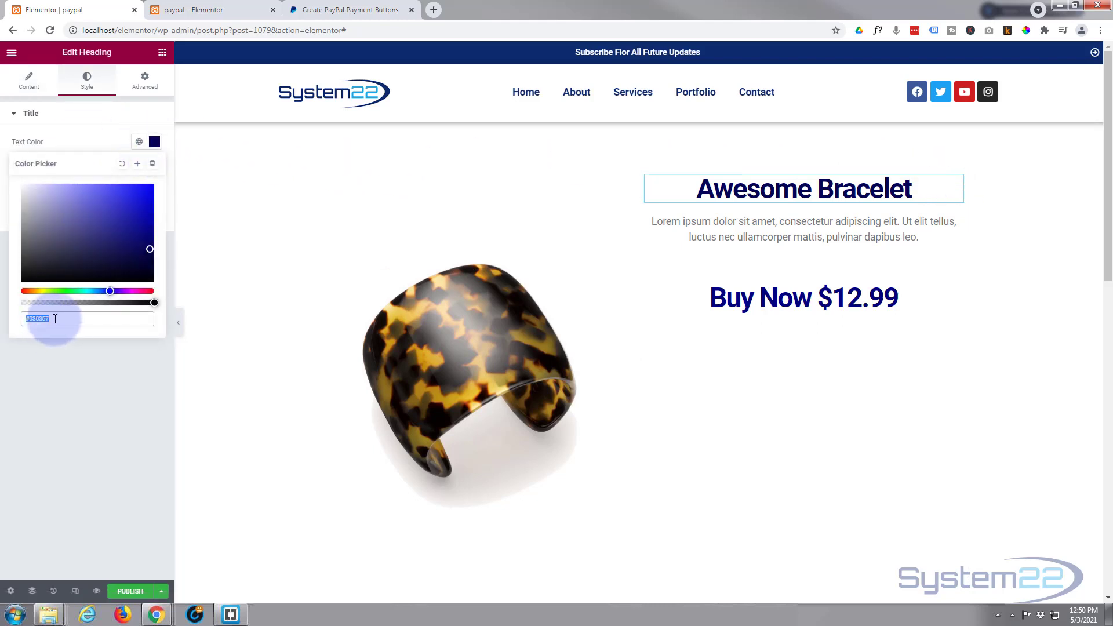
left_click_drag(55, 318, 8, 321)
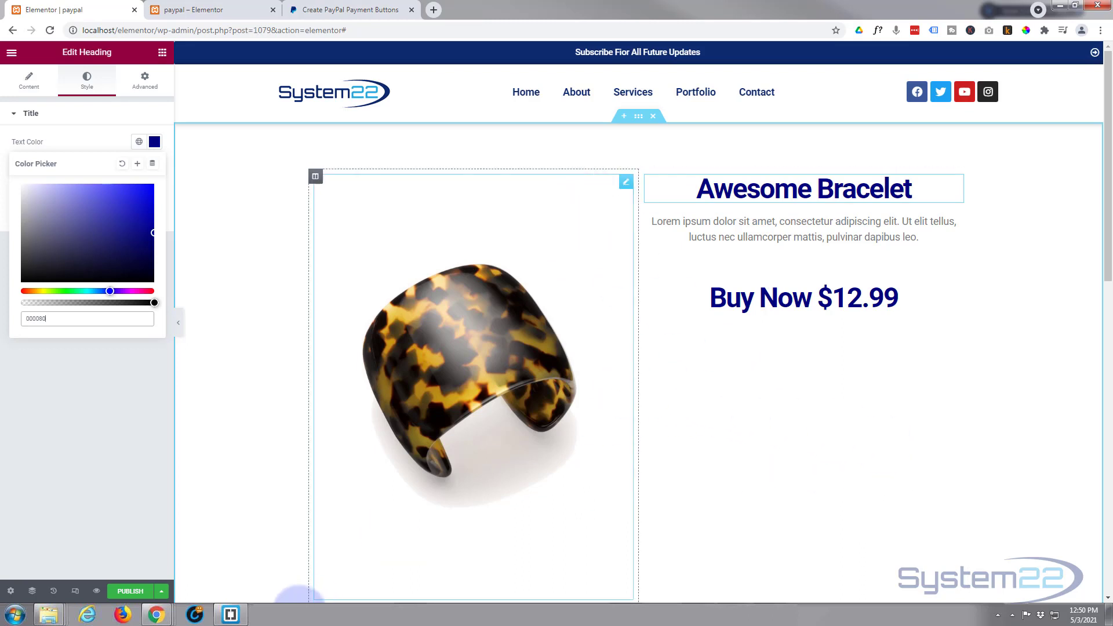
left_click(127, 592)
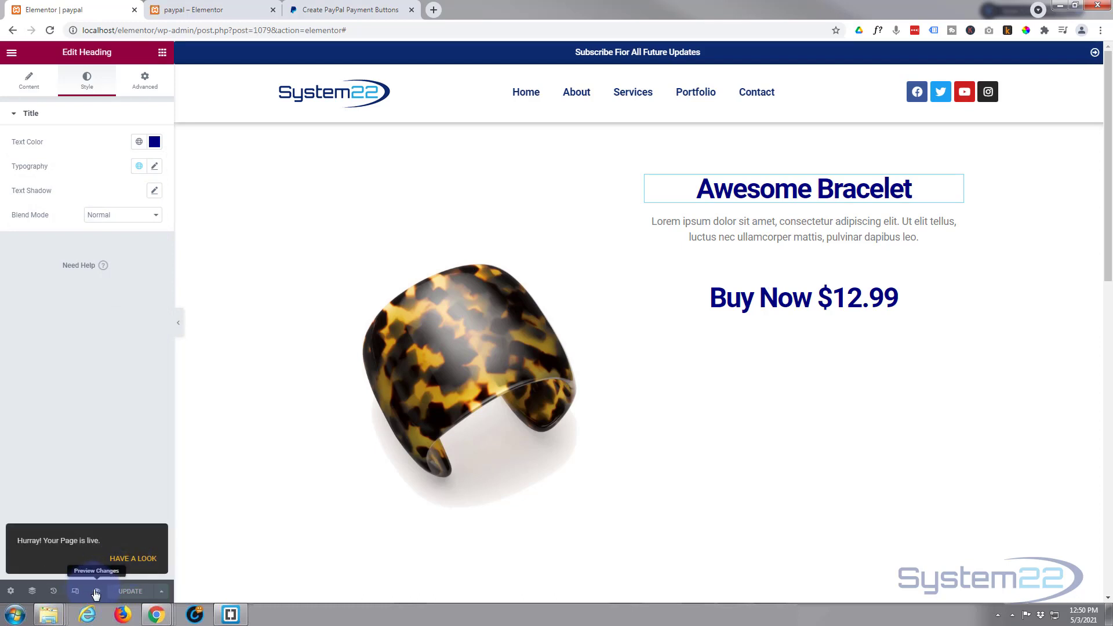
Open the published bracelet page live from the HAVE A LOOK link
left_click(129, 560)
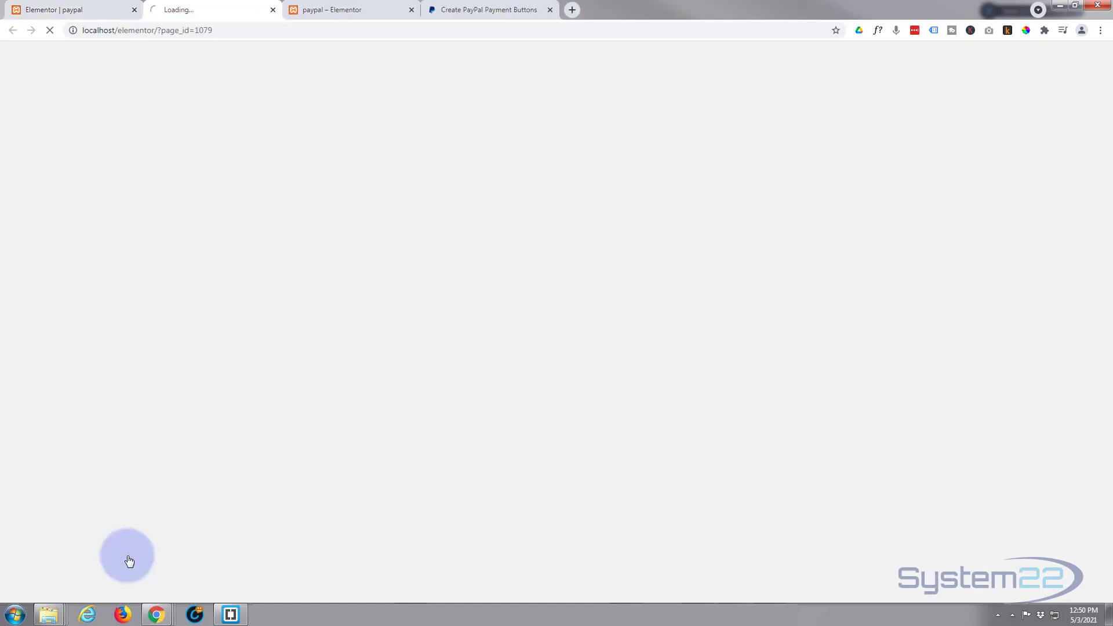